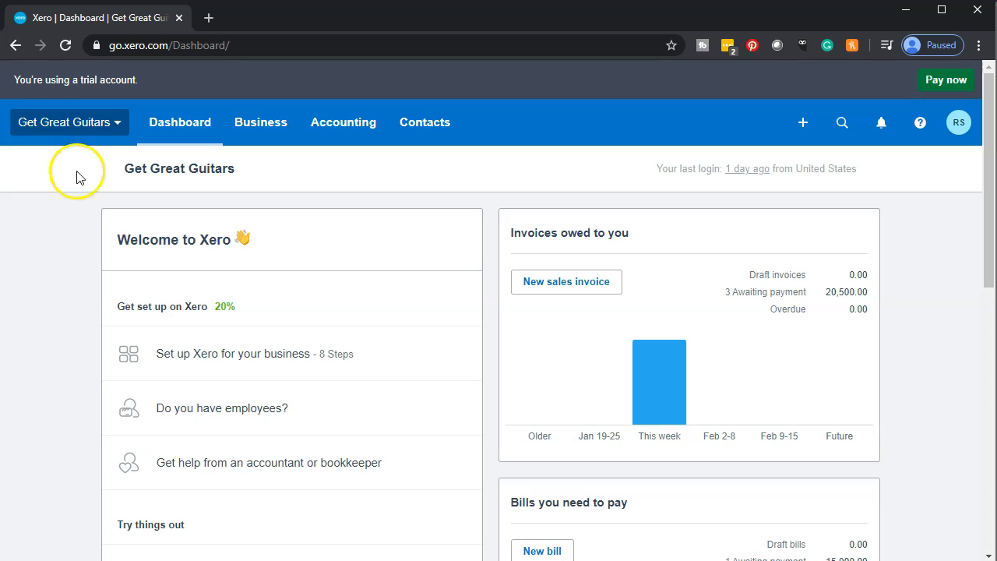
- Open the Balance Sheet report for Get Great Guitars and duplicate its browser tab
{"action": "left_click", "coordinate": [349, 134]}
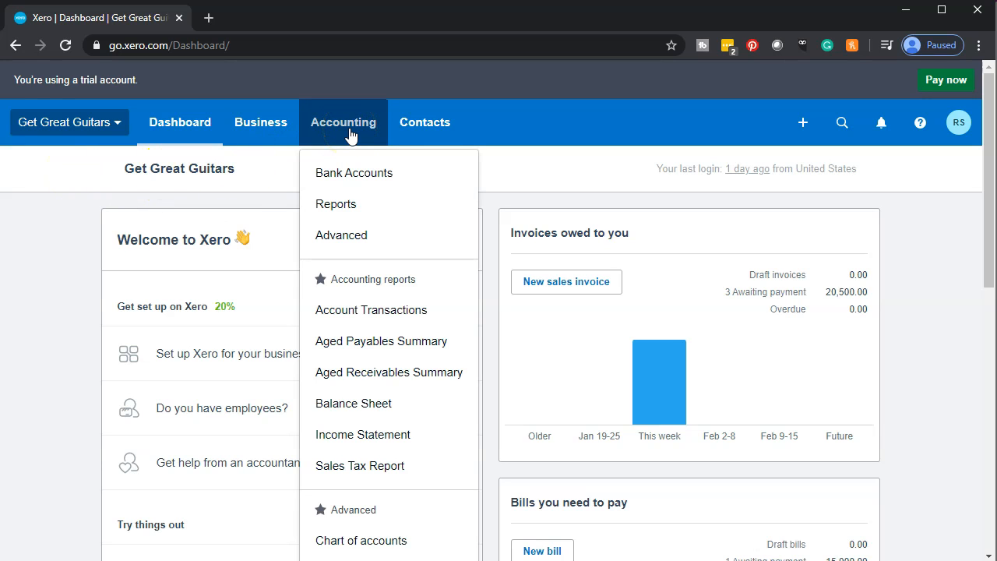
{"action": "left_click", "coordinate": [388, 407]}
{"action": "left_click", "coordinate": [388, 406]}
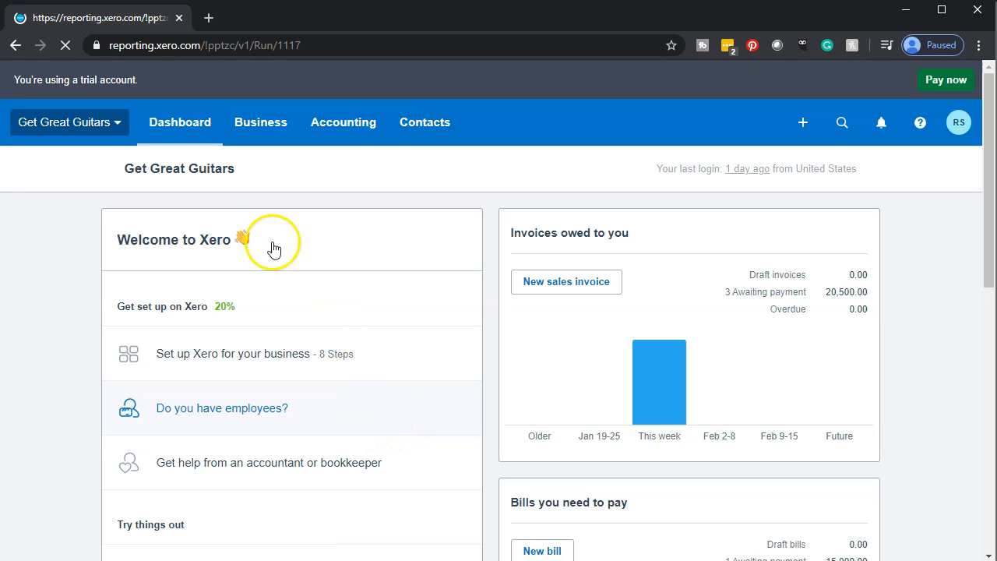
{"action": "right_click", "coordinate": [113, 24]}
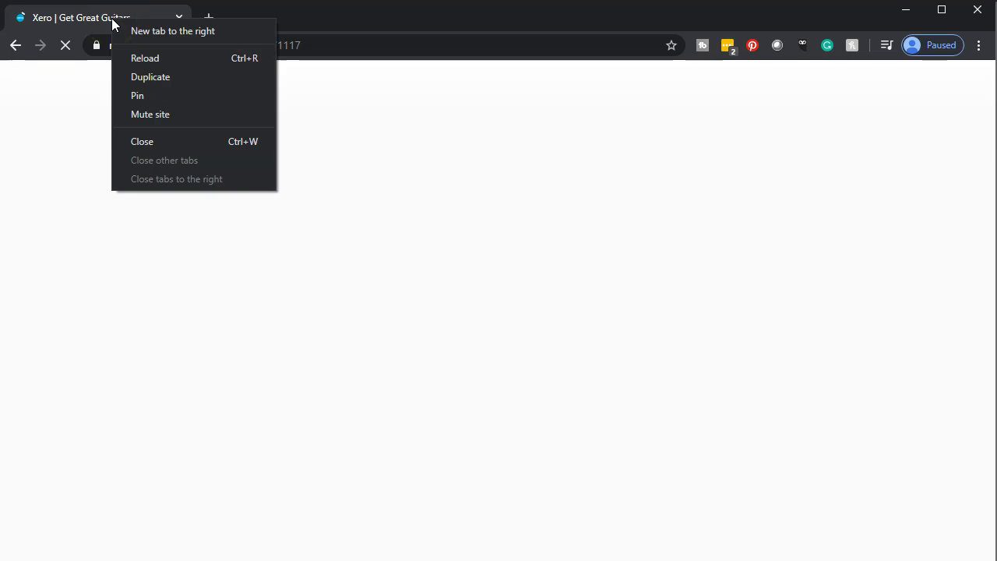
{"action": "left_click", "coordinate": [134, 78]}
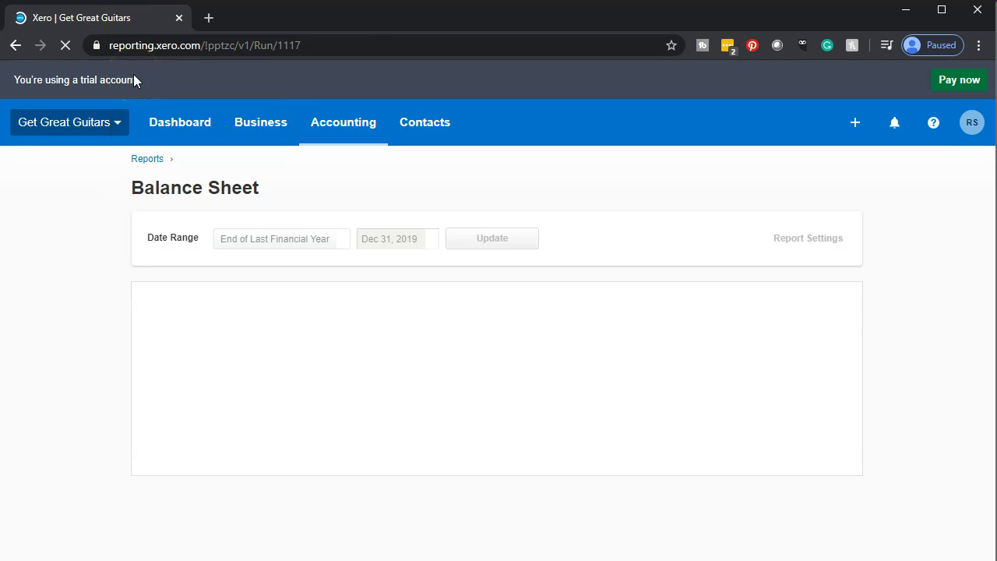
{"action": "left_click", "coordinate": [88, 407]}
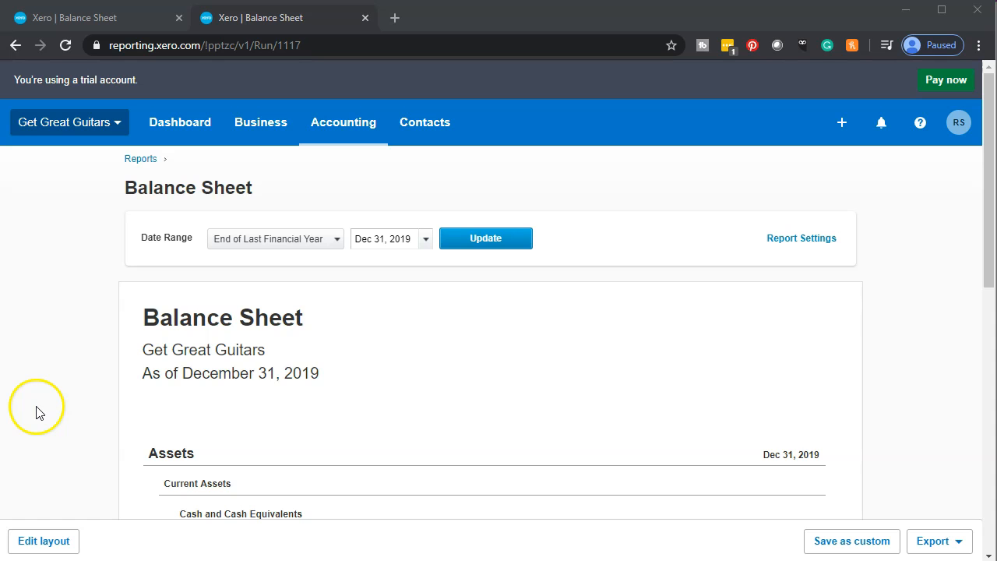
- Enlarge the page to 125% and review the assets section of the balance sheet in the duplicated tab
{"action": "scroll", "coordinate": [48, 409], "scroll_direction": "up", "scroll_amount": 1}
{"action": "scroll", "coordinate": [48, 409], "scroll_direction": "up", "scroll_amount": 1}
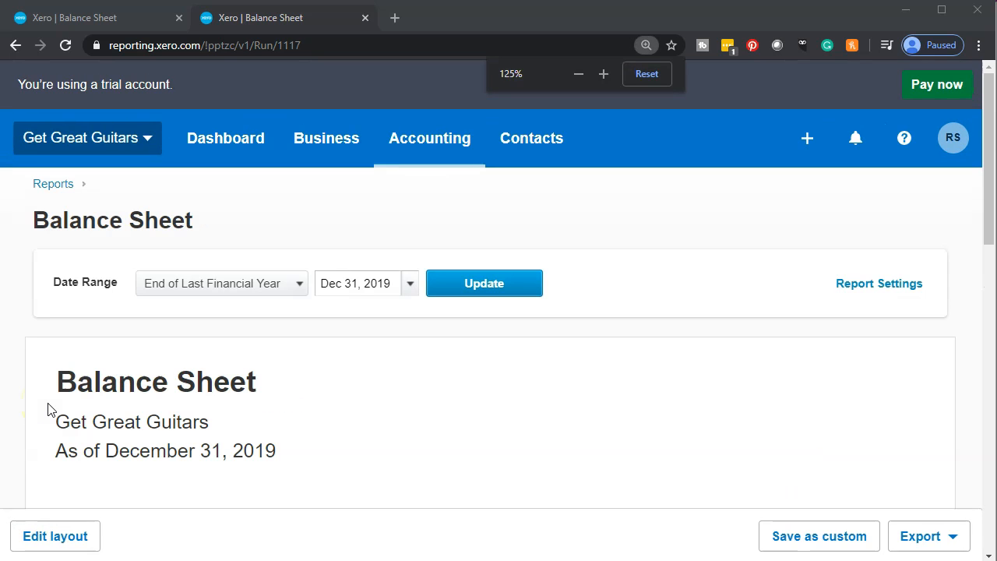
{"action": "scroll", "coordinate": [48, 409], "scroll_direction": "down", "scroll_amount": 2}
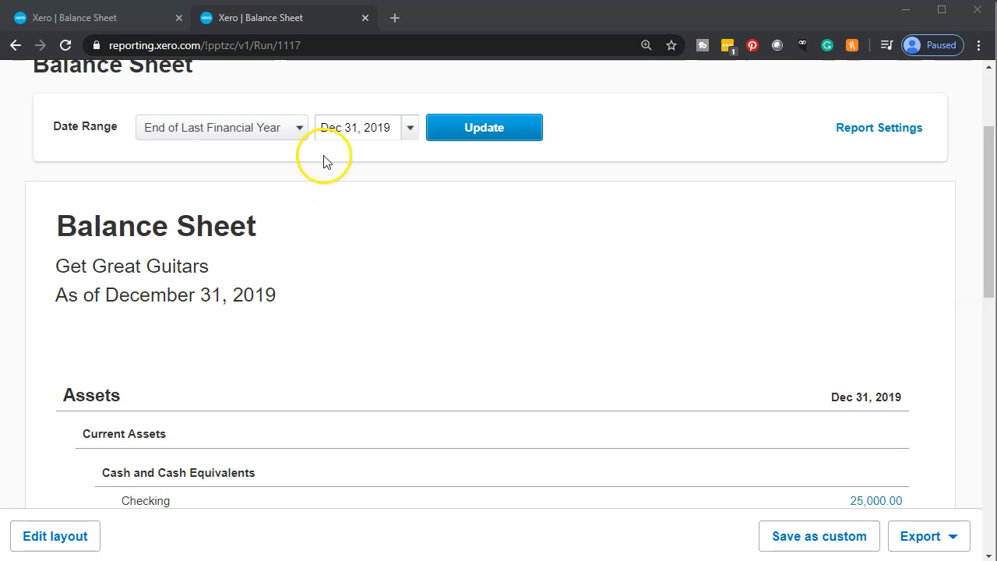
{"action": "scroll", "coordinate": [392, 265], "scroll_direction": "down", "scroll_amount": 1}
{"action": "scroll", "coordinate": [392, 265], "scroll_direction": "down", "scroll_amount": 2}
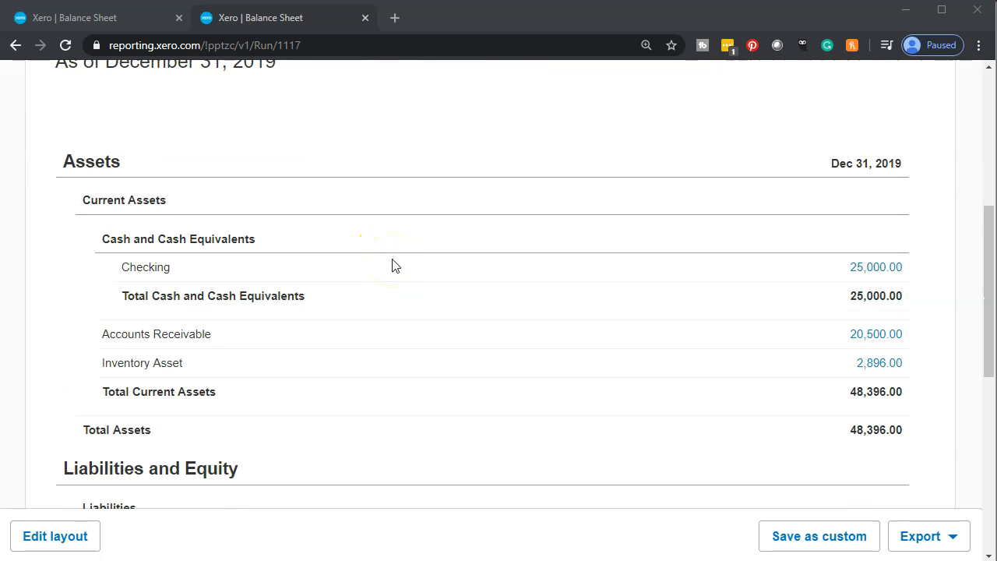
- Switch to Beginning Balances 12.31.19.pdf in Adobe Acrobat Reader, examine its fixed assets, liabilities and equity, and return to the Xero balance sheet
{"action": "left_click", "coordinate": [423, 399]}
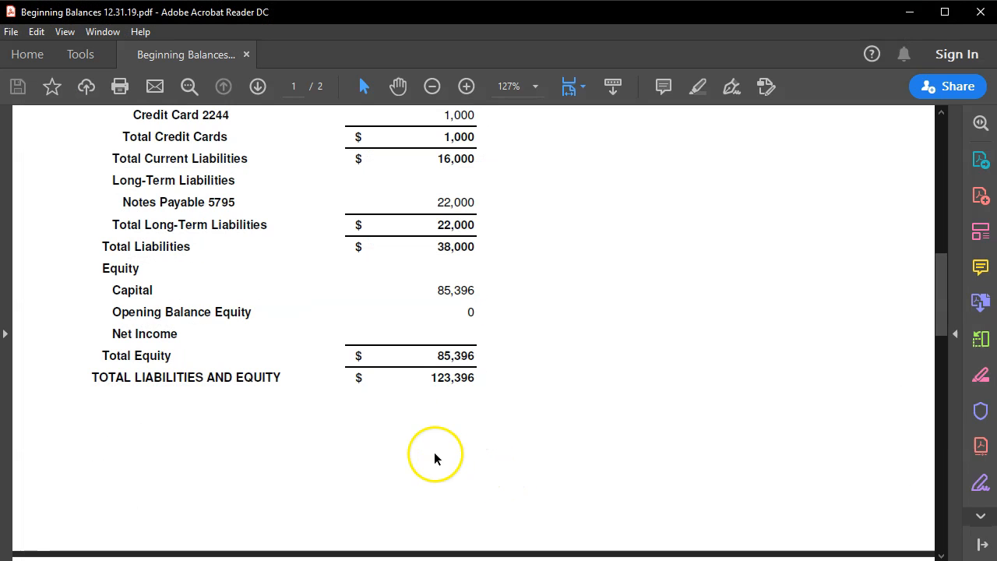
{"action": "scroll", "coordinate": [434, 455], "scroll_direction": "up", "scroll_amount": 10}
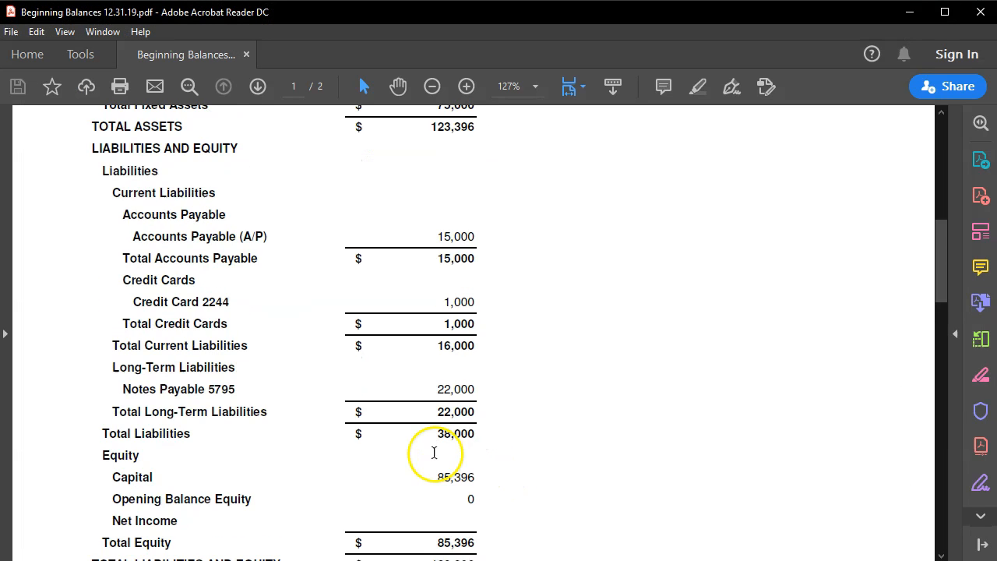
{"action": "scroll", "coordinate": [433, 453], "scroll_direction": "up", "scroll_amount": 8}
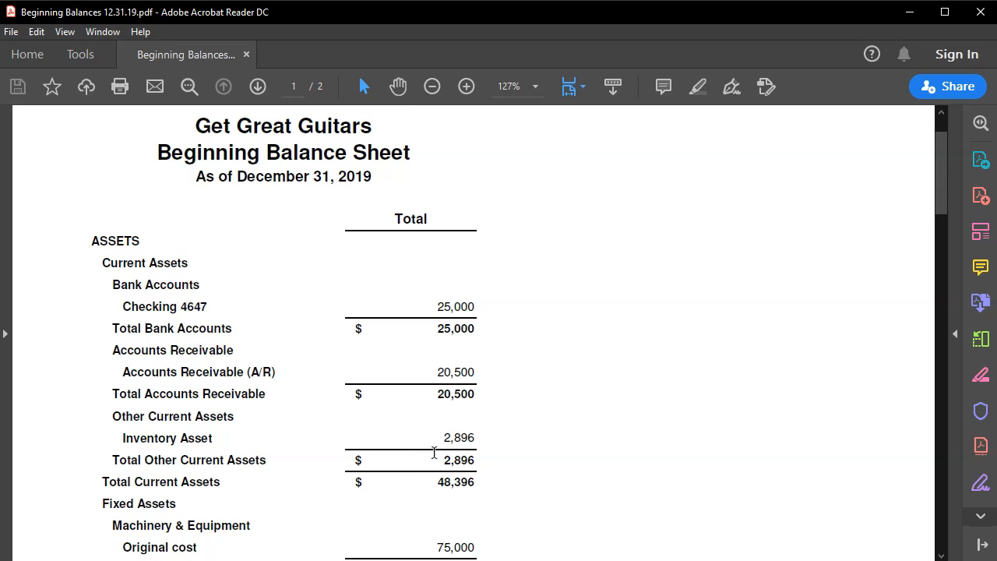
{"action": "scroll", "coordinate": [508, 441], "scroll_direction": "down", "scroll_amount": 3}
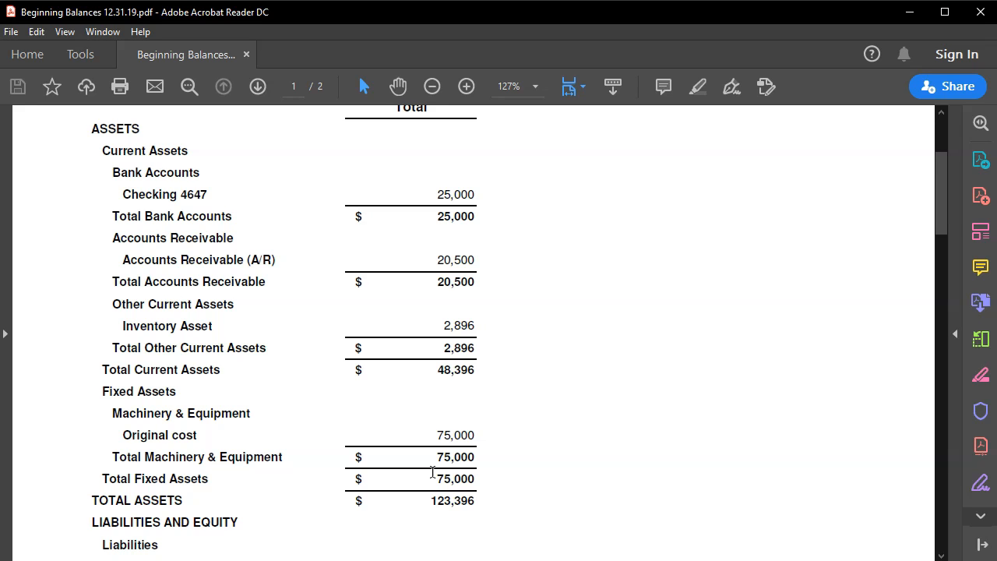
{"action": "scroll", "coordinate": [433, 473], "scroll_direction": "down", "scroll_amount": 10}
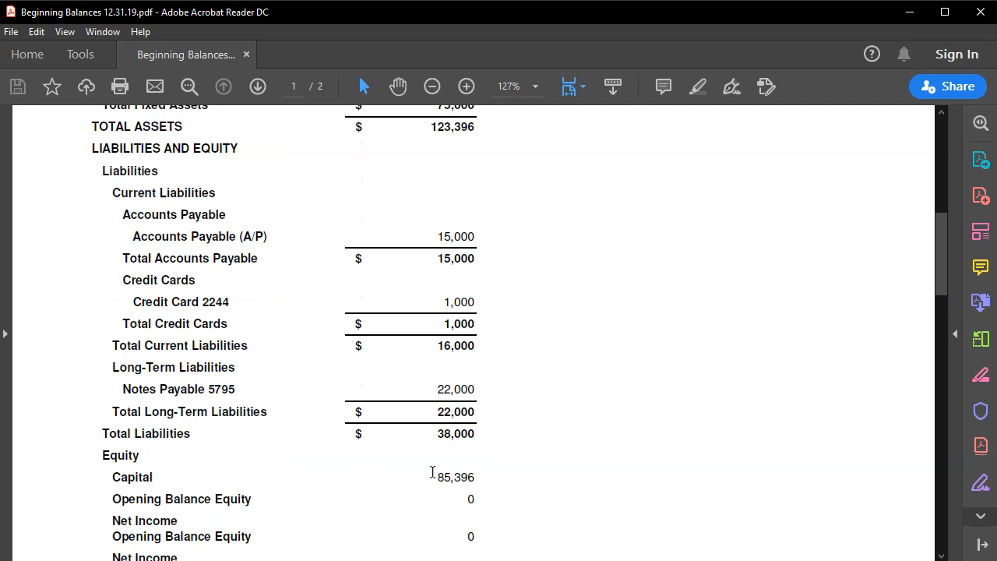
{"action": "scroll", "coordinate": [434, 477], "scroll_direction": "down", "scroll_amount": 1}
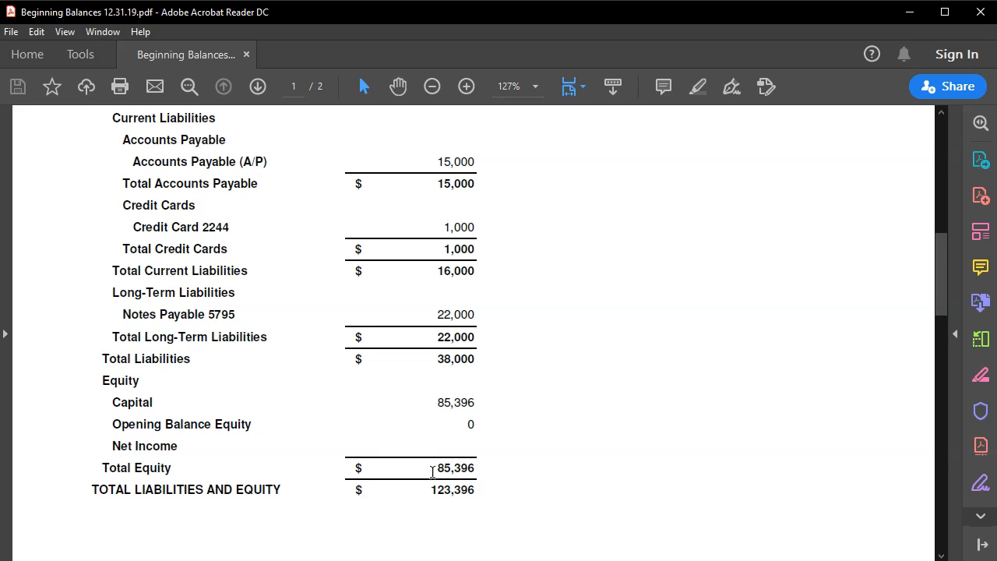
{"action": "scroll", "coordinate": [433, 473], "scroll_direction": "up", "scroll_amount": 8}
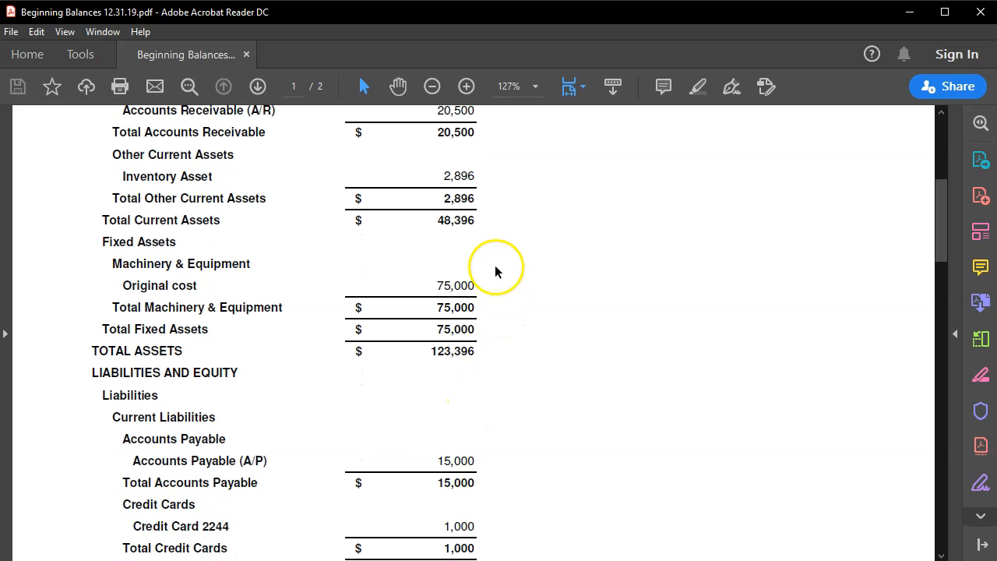
{"action": "scroll", "coordinate": [529, 447], "scroll_direction": "up", "scroll_amount": 1, "text": "ctrl"}
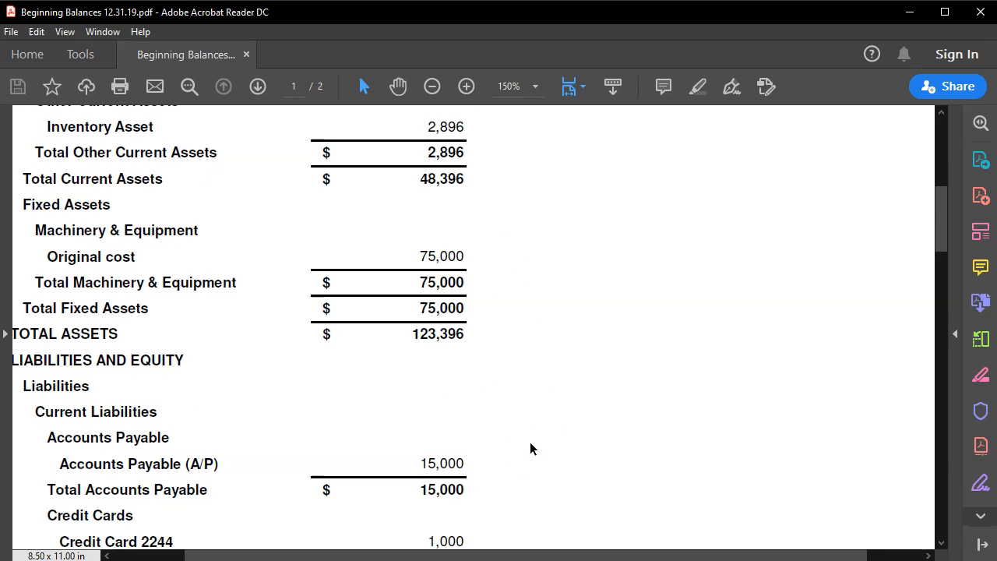
{"action": "scroll", "coordinate": [529, 449], "scroll_direction": "up", "scroll_amount": 1}
{"action": "scroll", "coordinate": [526, 449], "scroll_direction": "up", "scroll_amount": 1, "text": "ctrl"}
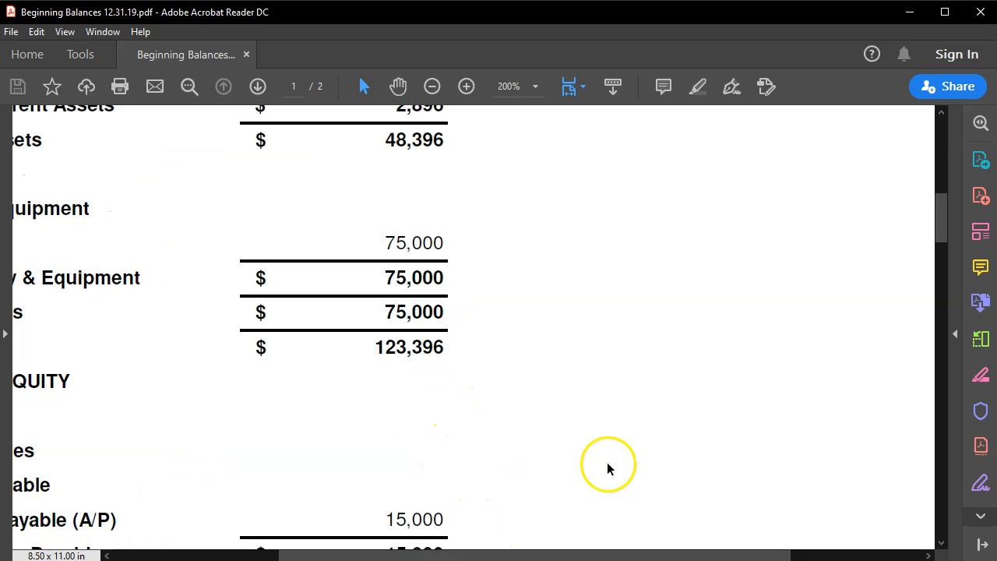
{"action": "left_click_drag", "start_coordinate": [308, 557], "coordinate": [187, 556]}
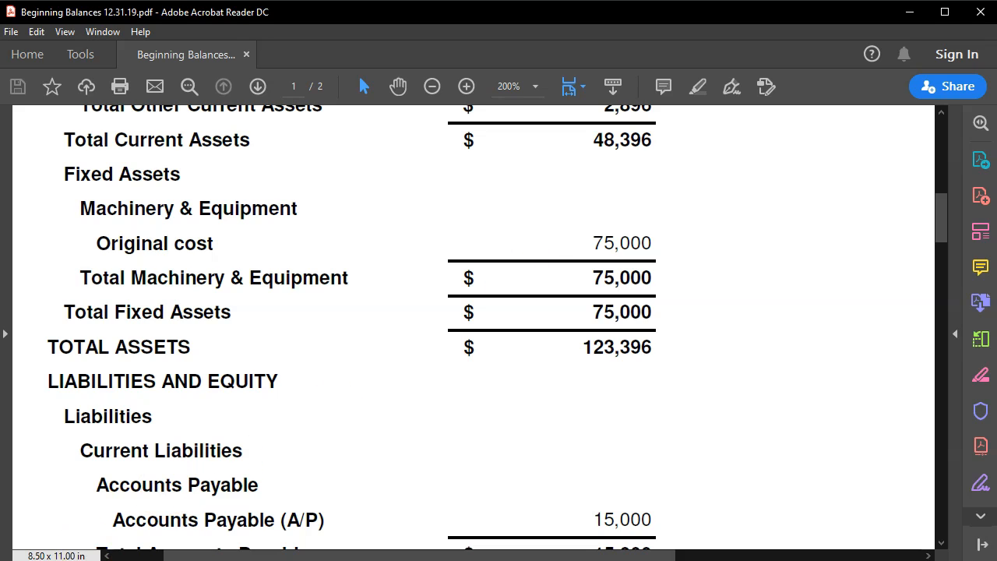
{"action": "left_click", "coordinate": [88, 560]}
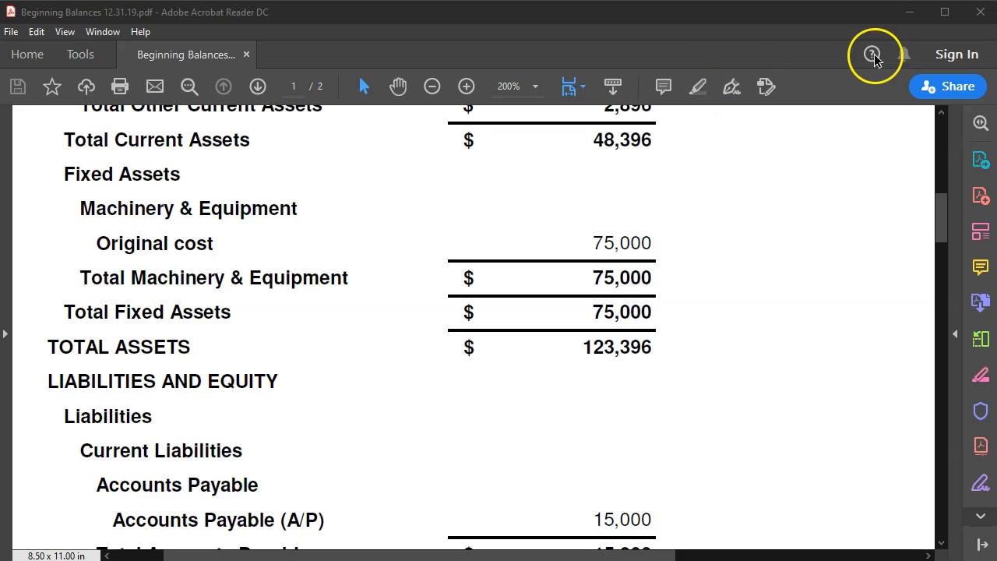
{"action": "left_click", "coordinate": [909, 12]}
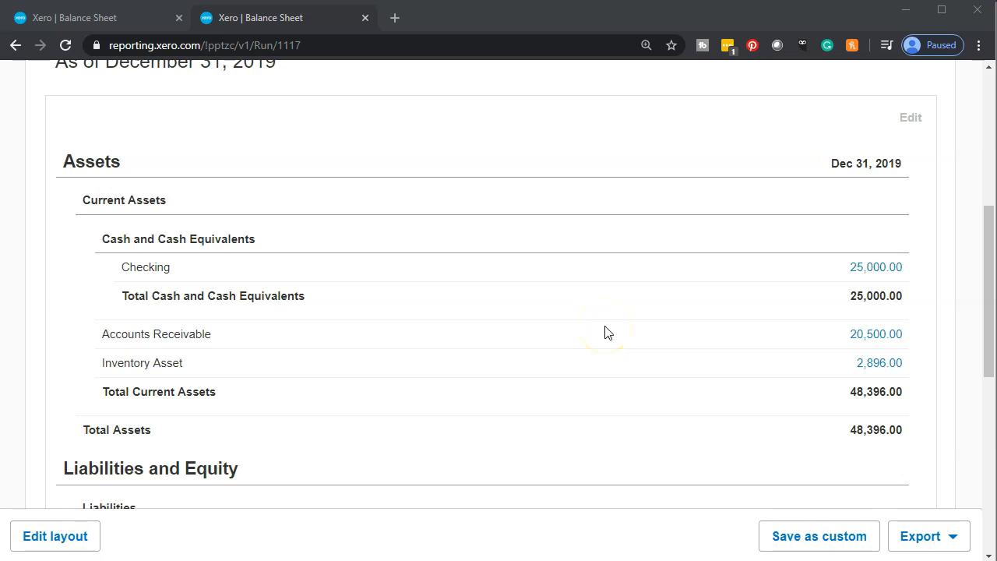
- Switch to the first Balance Sheet tab, reset the page zoom to 100% and open the Fixed assets page there
{"action": "left_click", "coordinate": [111, 18]}
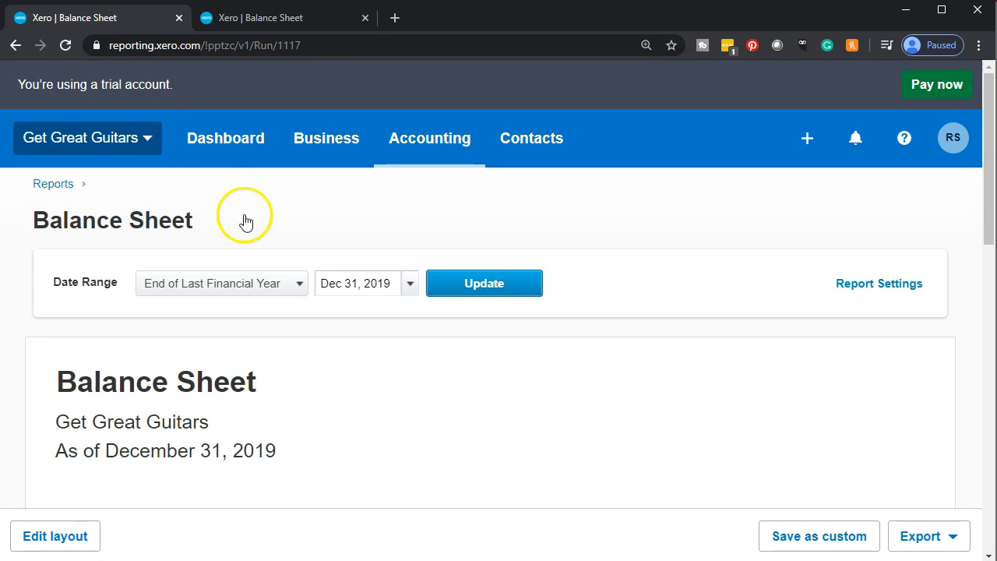
{"action": "key", "text": "ctrl+minus"}
{"action": "key", "text": "ctrl+minus"}
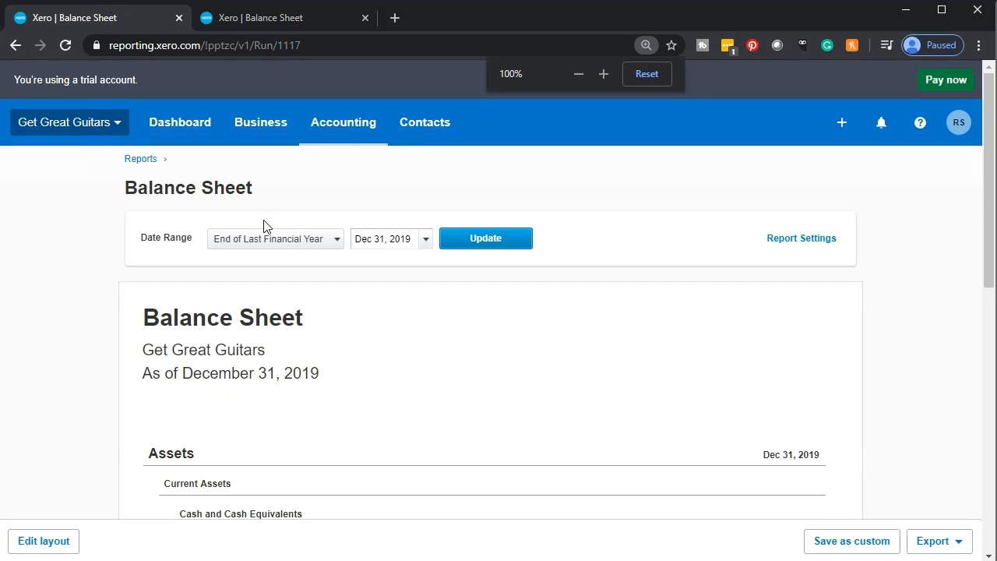
{"action": "left_click", "coordinate": [339, 123]}
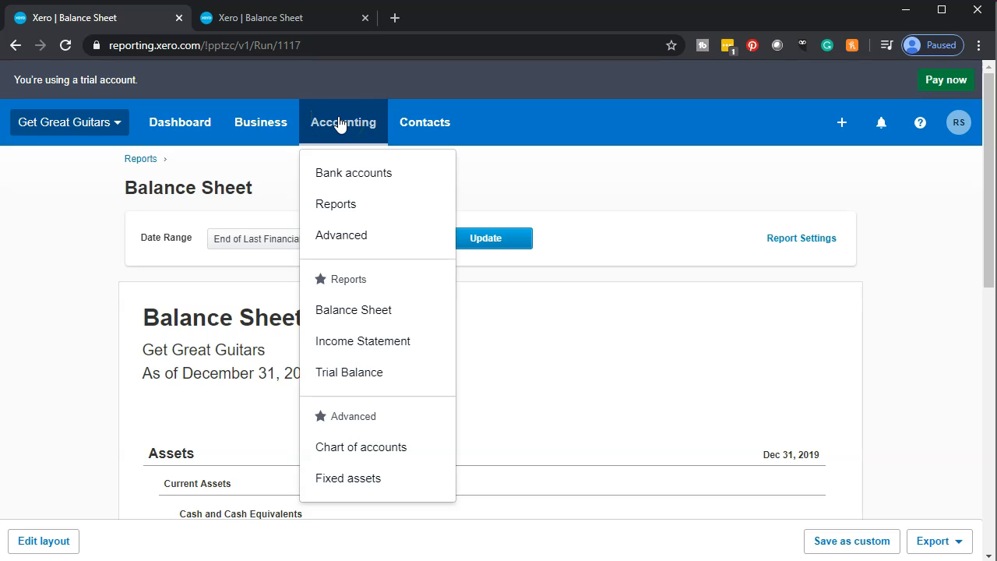
{"action": "left_click", "coordinate": [381, 481]}
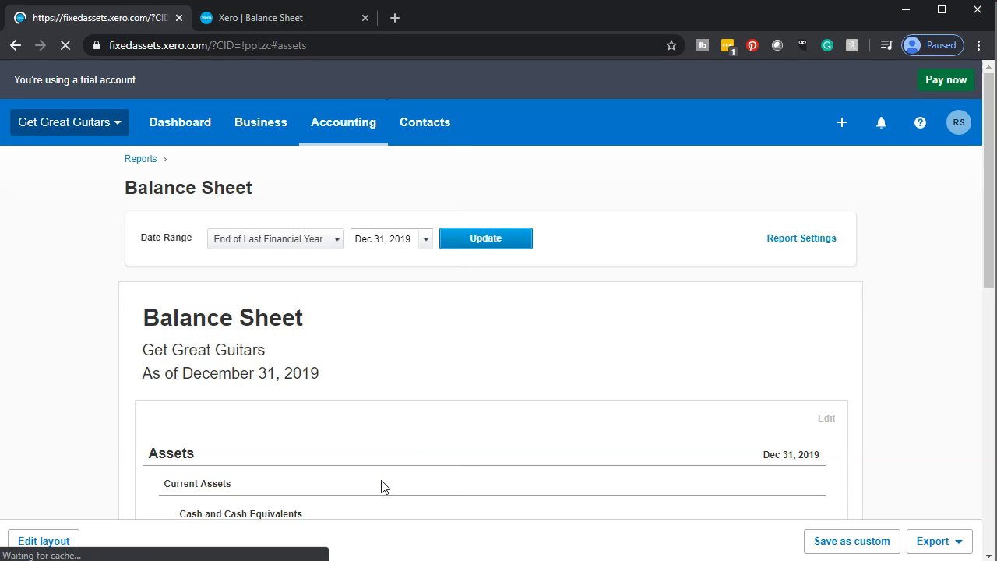
{"action": "left_click", "coordinate": [374, 459]}
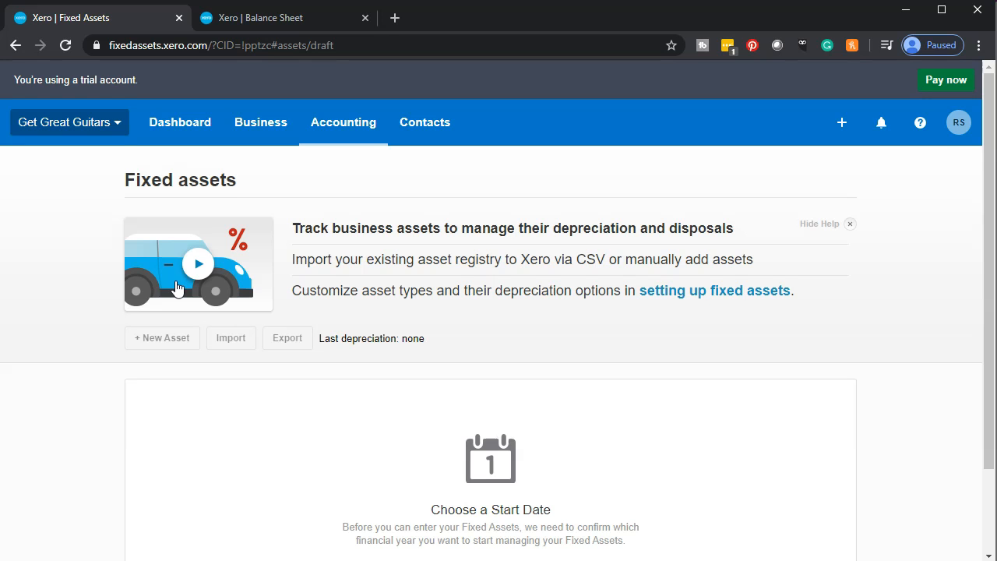
- Set the fixed assets start date to Jan 01, 2020 and save it
{"action": "scroll", "coordinate": [177, 288], "scroll_direction": "down", "scroll_amount": 2}
{"action": "left_click", "coordinate": [491, 471]}
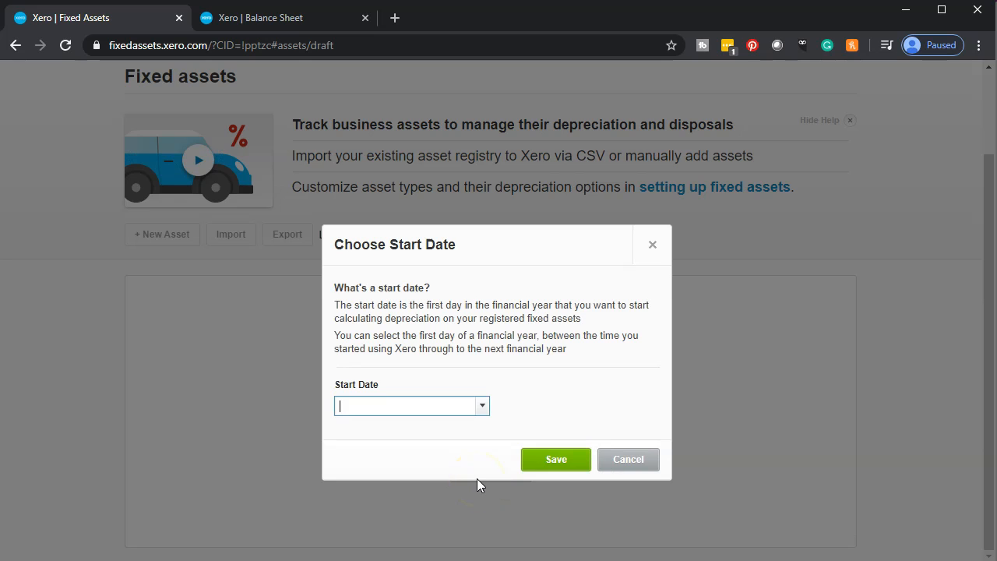
{"action": "left_click", "coordinate": [653, 244]}
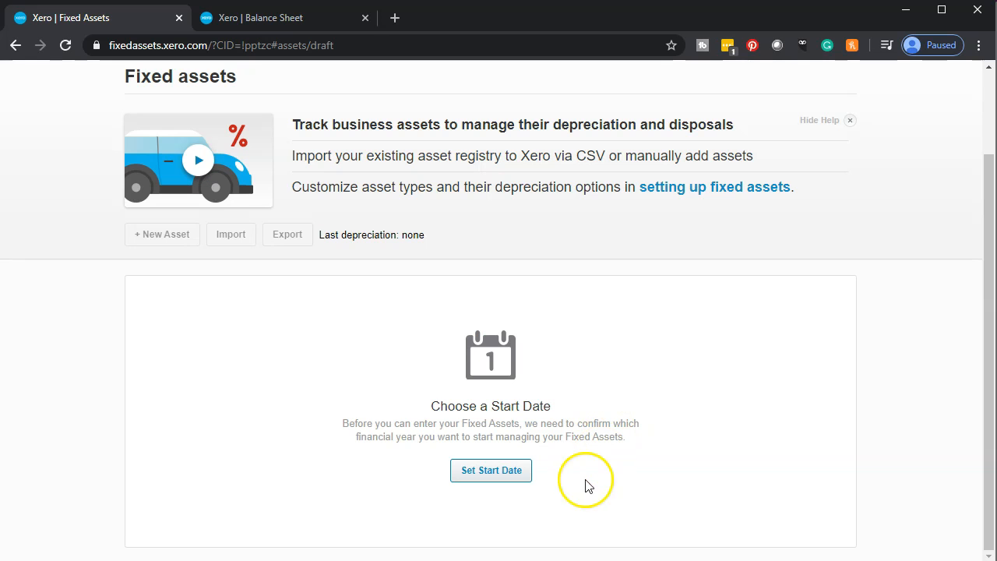
{"action": "left_click", "coordinate": [500, 476]}
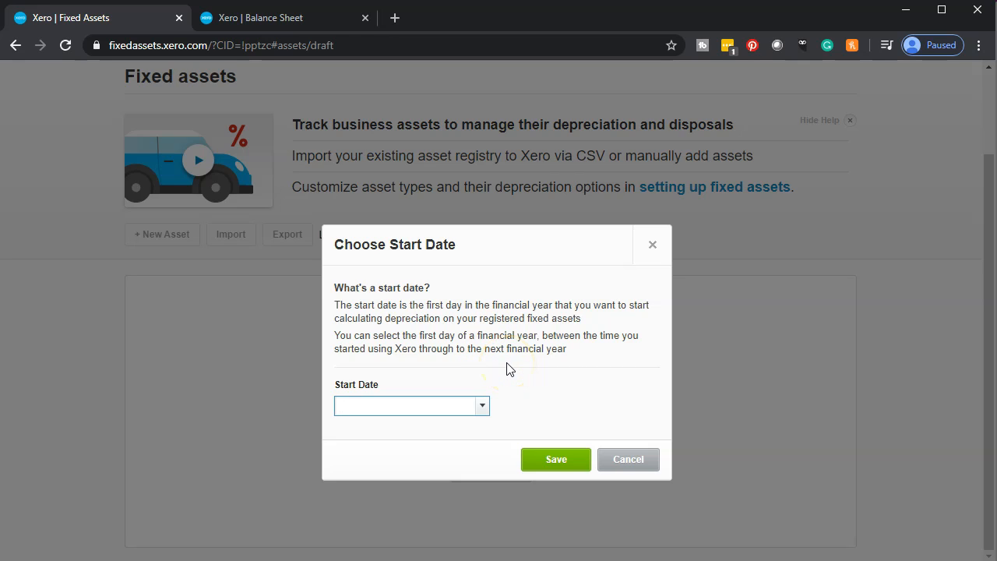
{"action": "left_click", "coordinate": [483, 407]}
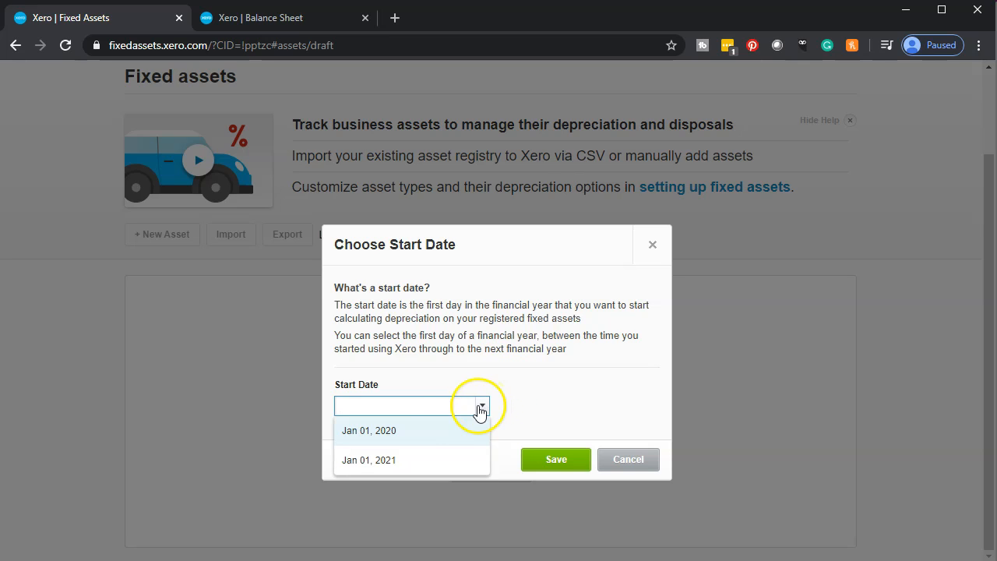
{"action": "left_click", "coordinate": [389, 434]}
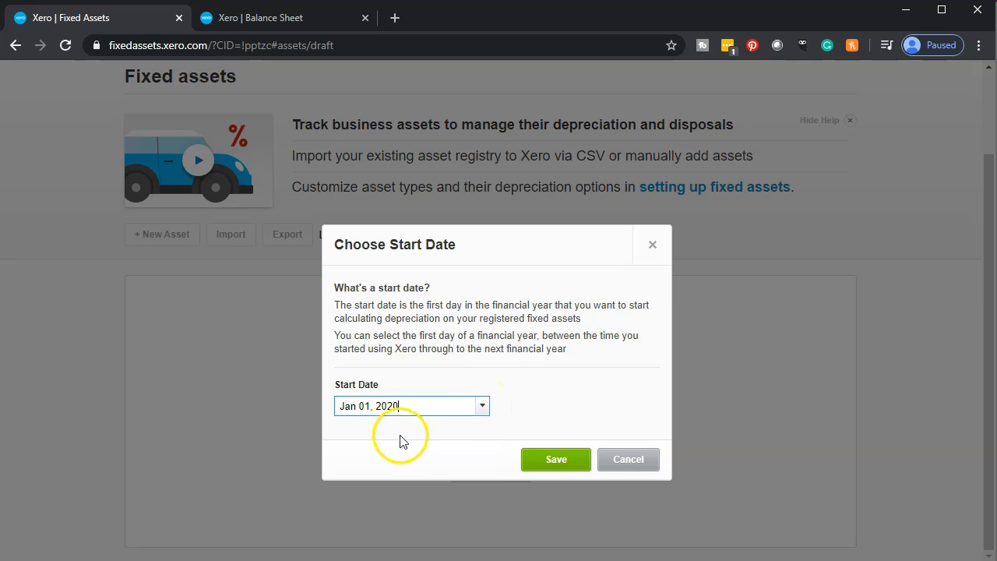
{"action": "left_click", "coordinate": [543, 462]}
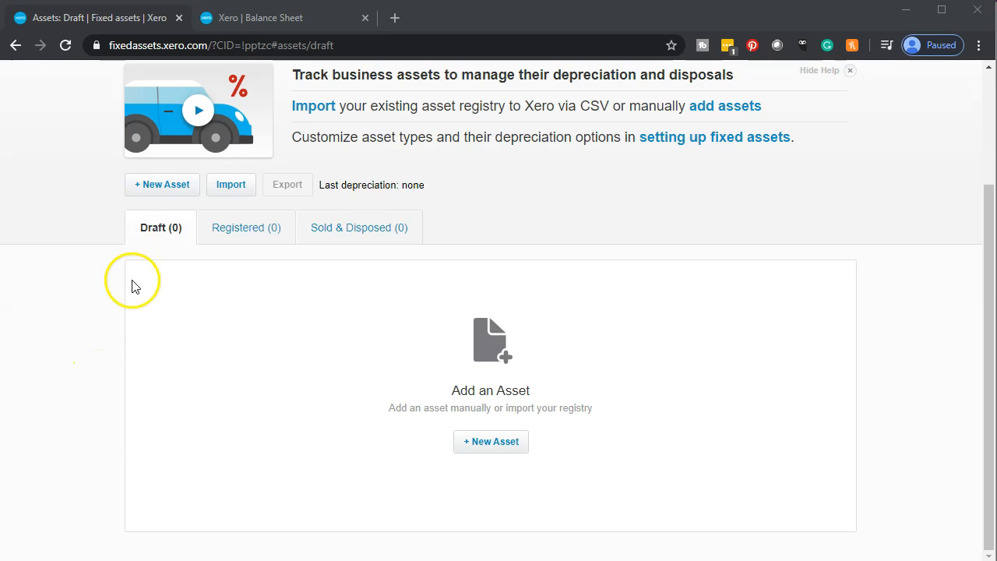
{"action": "left_click", "coordinate": [241, 239]}
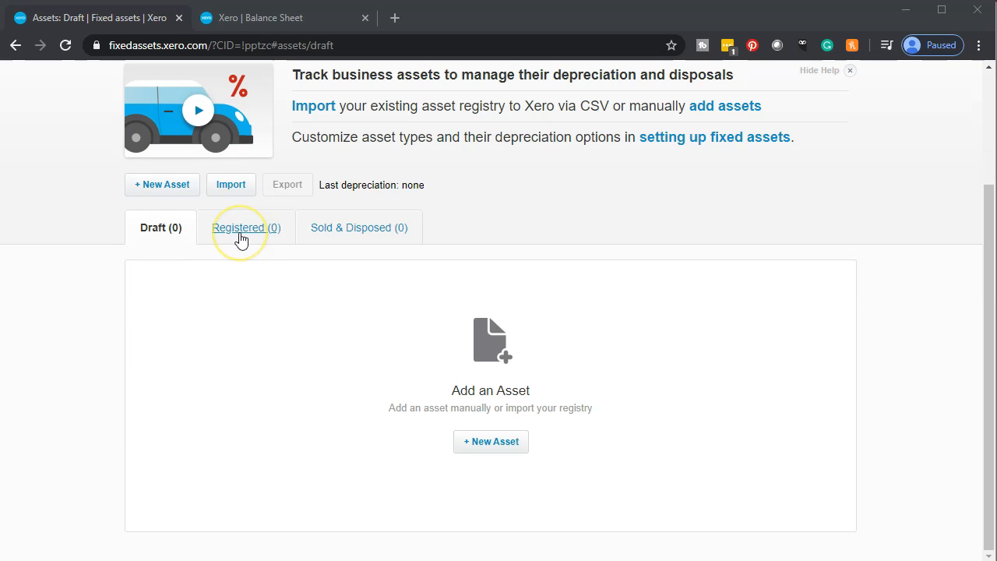
{"action": "left_click", "coordinate": [318, 232]}
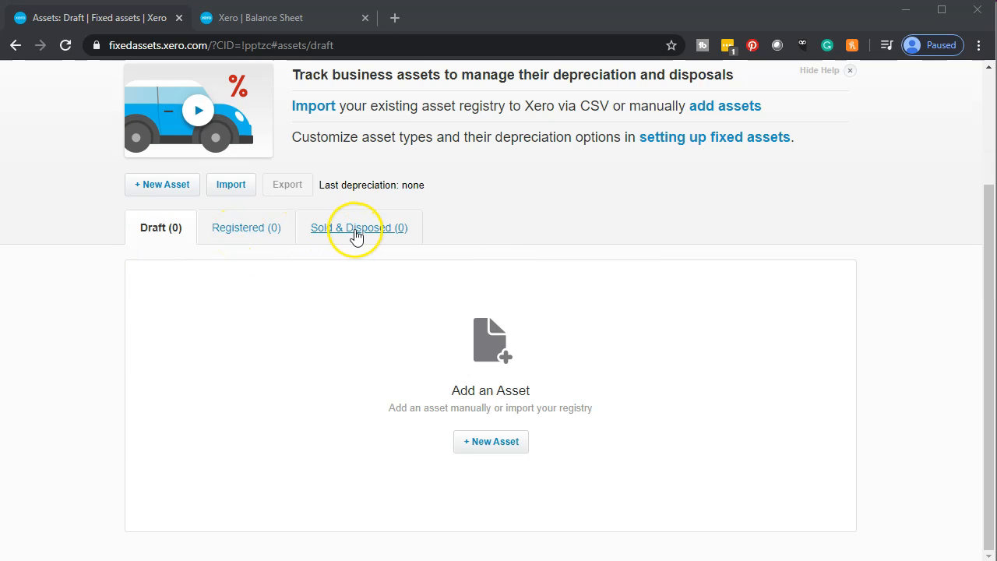
{"action": "left_click", "coordinate": [160, 231]}
{"action": "left_click", "coordinate": [152, 199]}
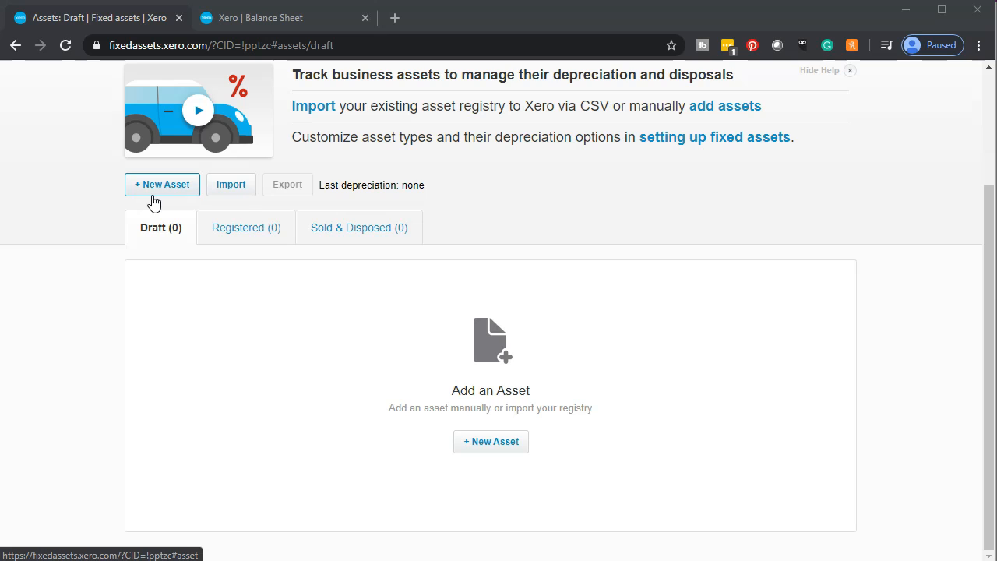
{"action": "left_click", "coordinate": [225, 194]}
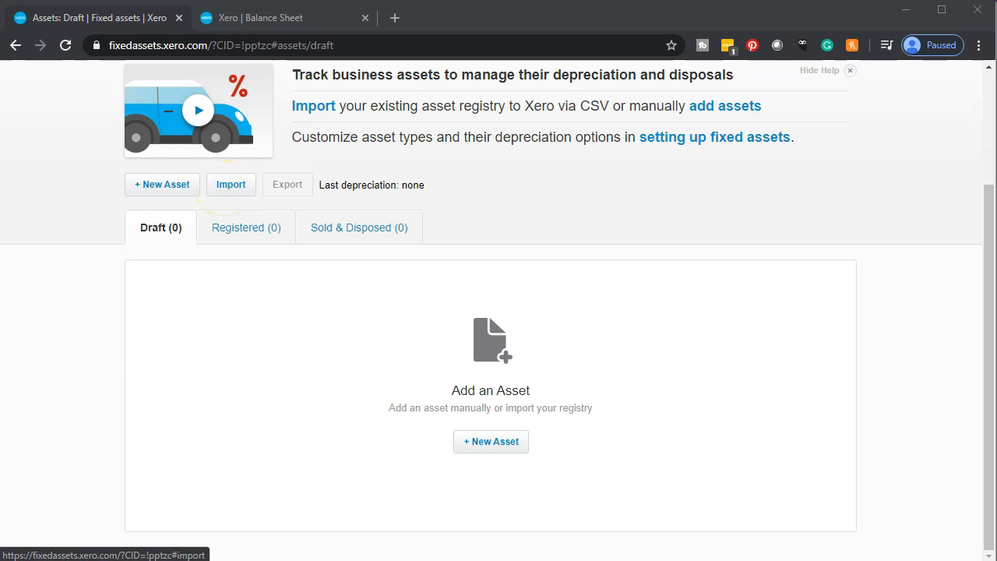
- Start a new fixed asset, enlarge the page to 125% and name the asset Equipment
{"action": "scroll", "coordinate": [62, 439], "scroll_direction": "up", "scroll_amount": 2}
{"action": "left_click", "coordinate": [163, 352]}
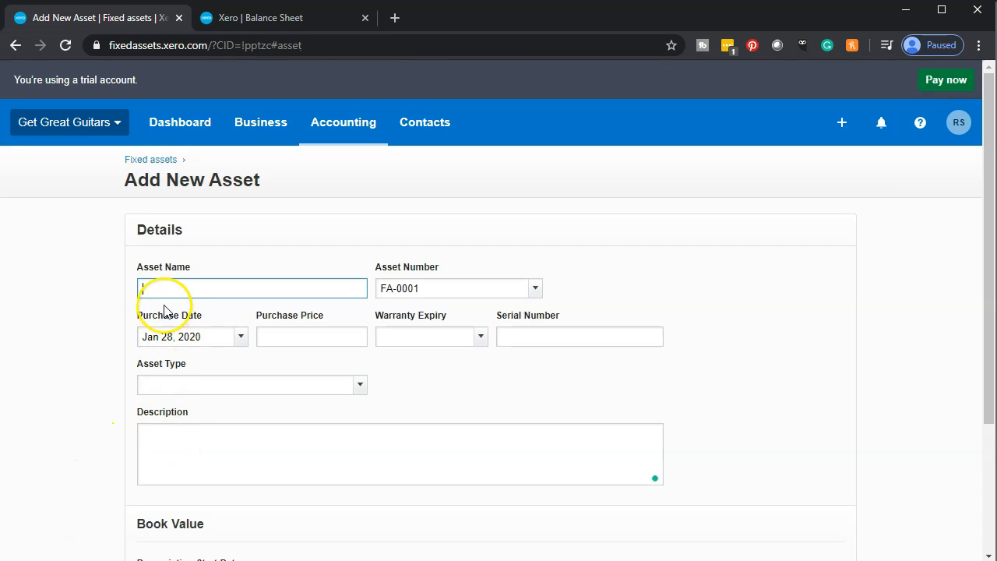
{"action": "key", "text": "ctrl+plus"}
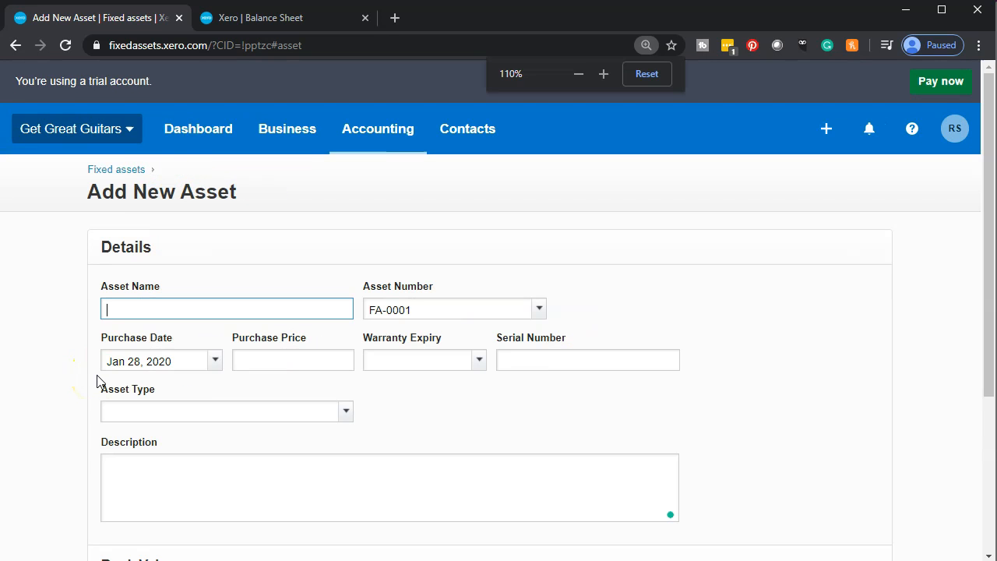
{"action": "key", "text": "ctrl+plus"}
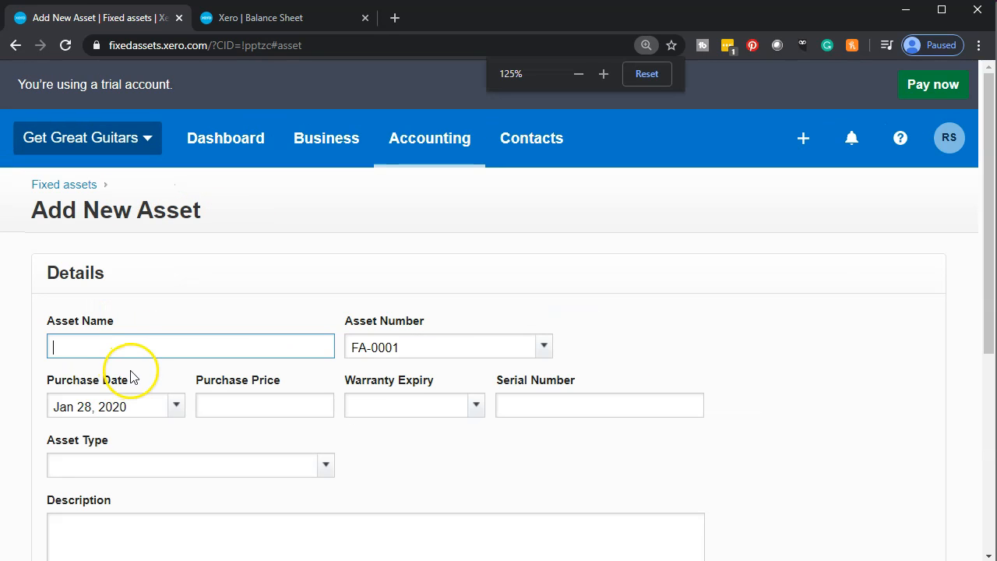
{"action": "left_click", "coordinate": [120, 345]}
{"action": "type", "text": "Equipment"}
{"action": "key", "text": "Tab"}
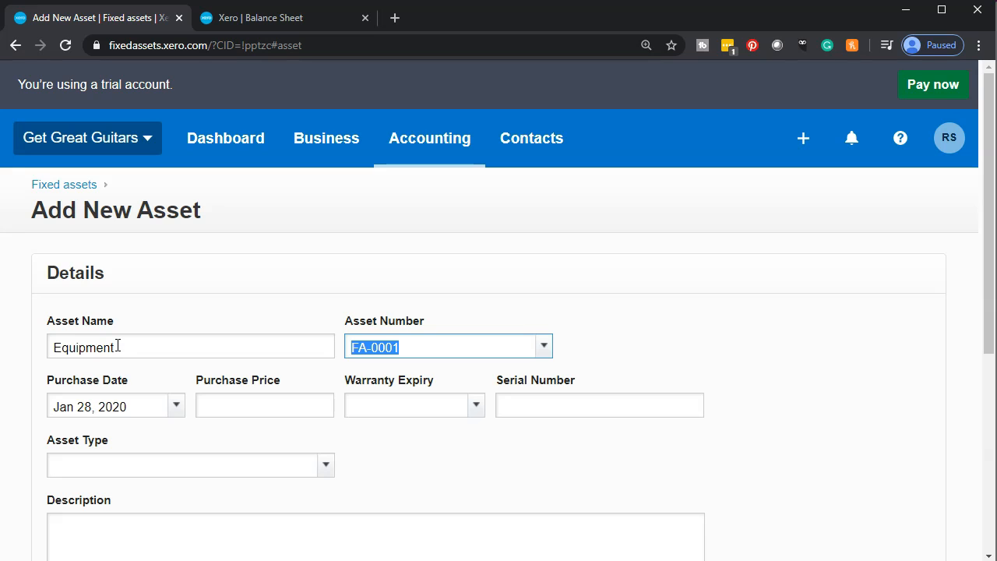
- Check the asset number's automatic sequencing settings and set the purchase date to Dec 31, 2019
{"action": "scroll", "coordinate": [117, 346], "scroll_direction": "down", "scroll_amount": 1}
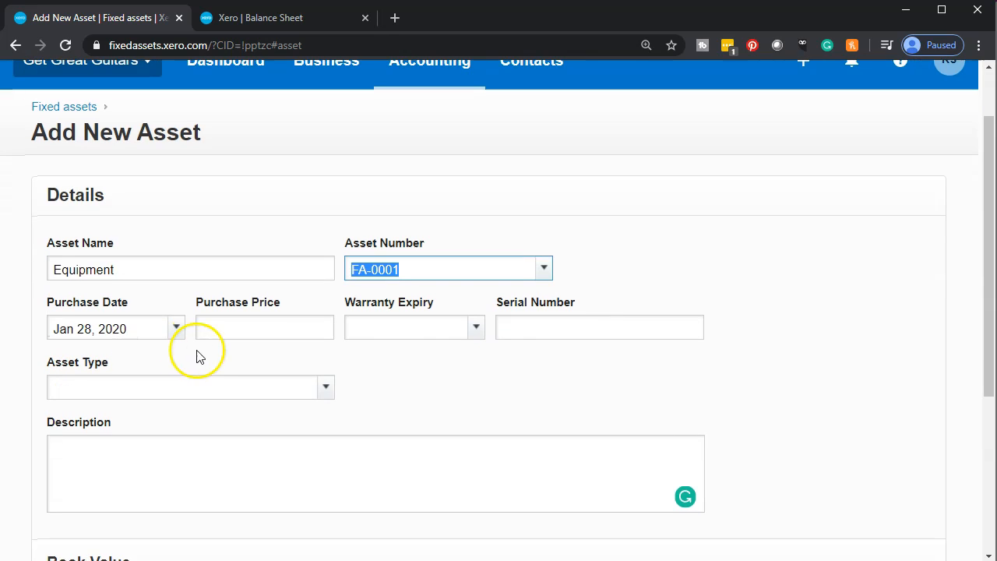
{"action": "left_click", "coordinate": [543, 268]}
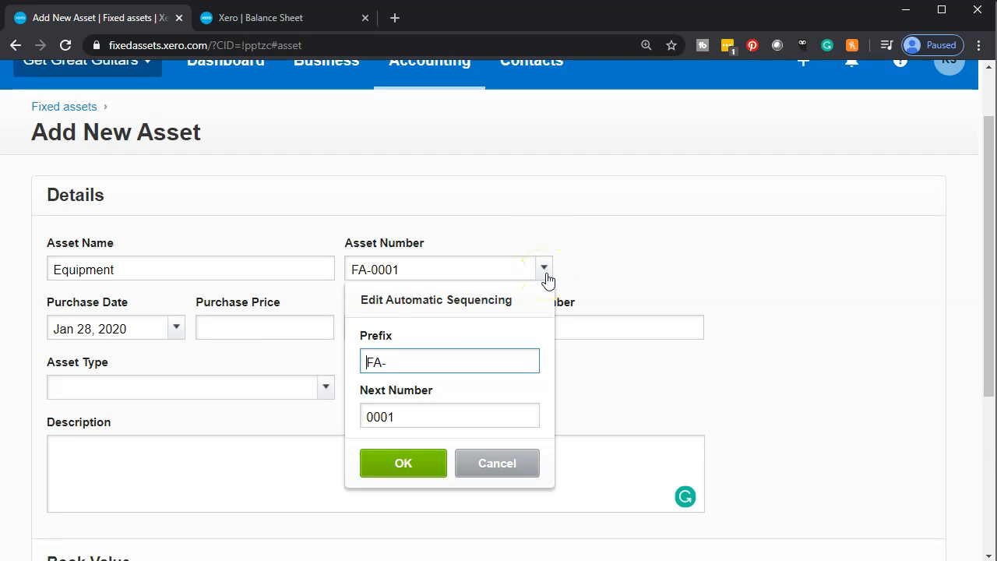
{"action": "left_click", "coordinate": [619, 257]}
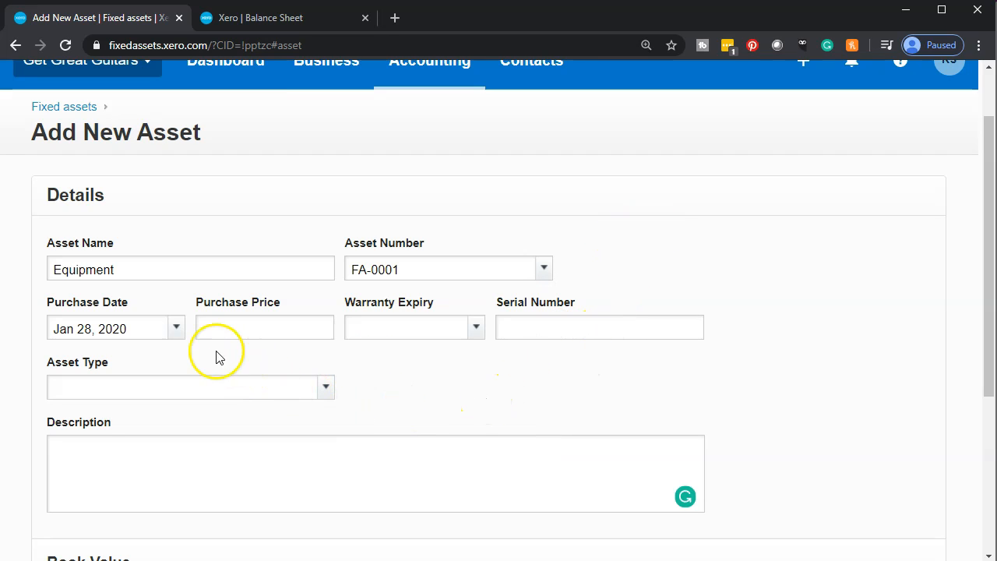
{"action": "left_click", "coordinate": [177, 330]}
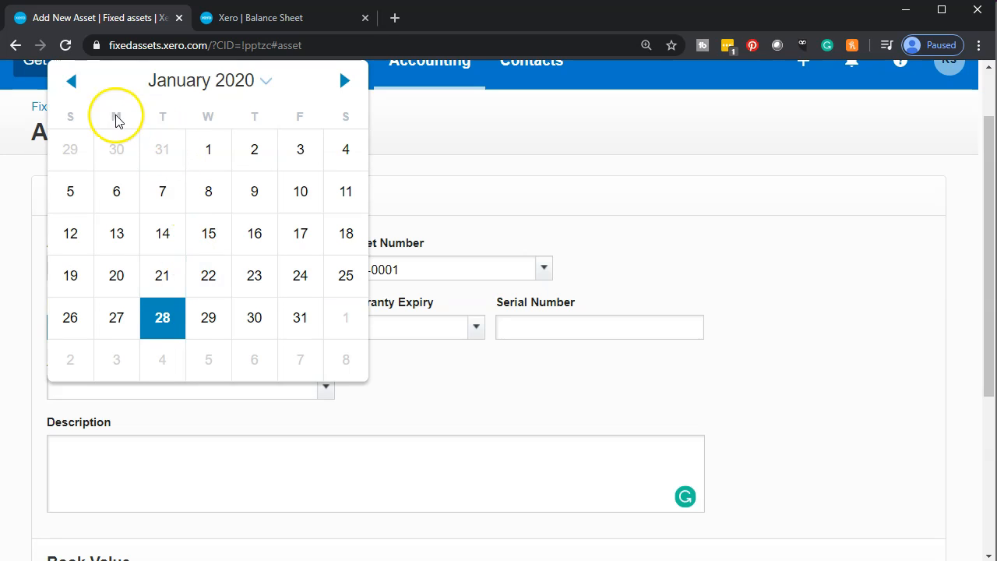
{"action": "left_click", "coordinate": [73, 86]}
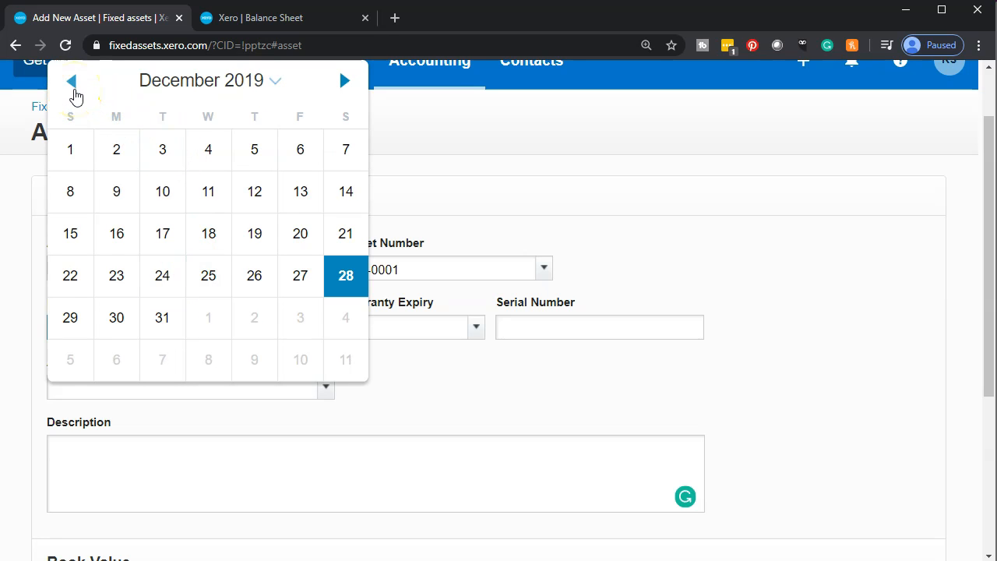
{"action": "left_click", "coordinate": [162, 318]}
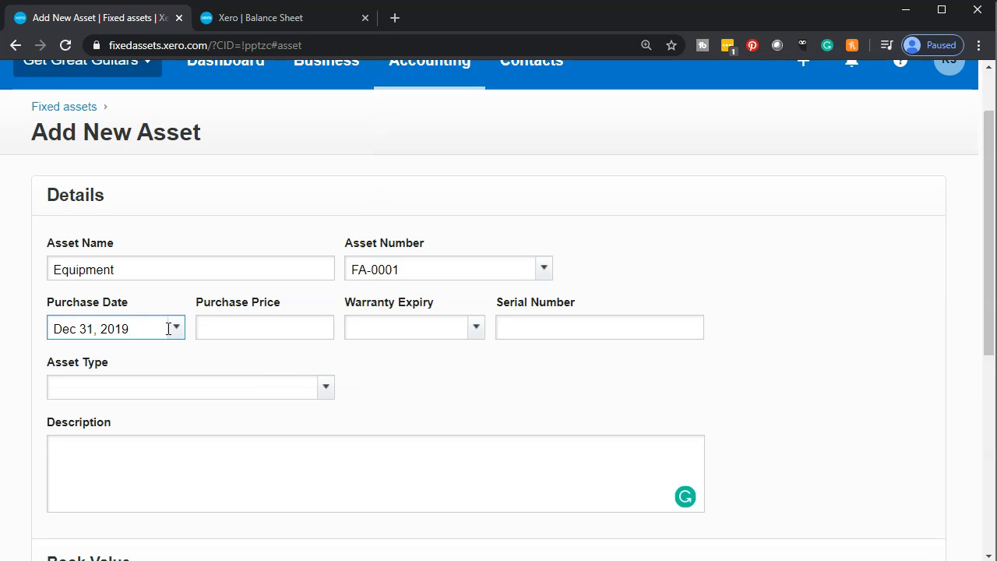
- Check the machinery and equipment cost in the Beginning Balances PDF and enter a purchase price of 75000 for the asset in Xero
{"action": "left_click", "coordinate": [255, 331]}
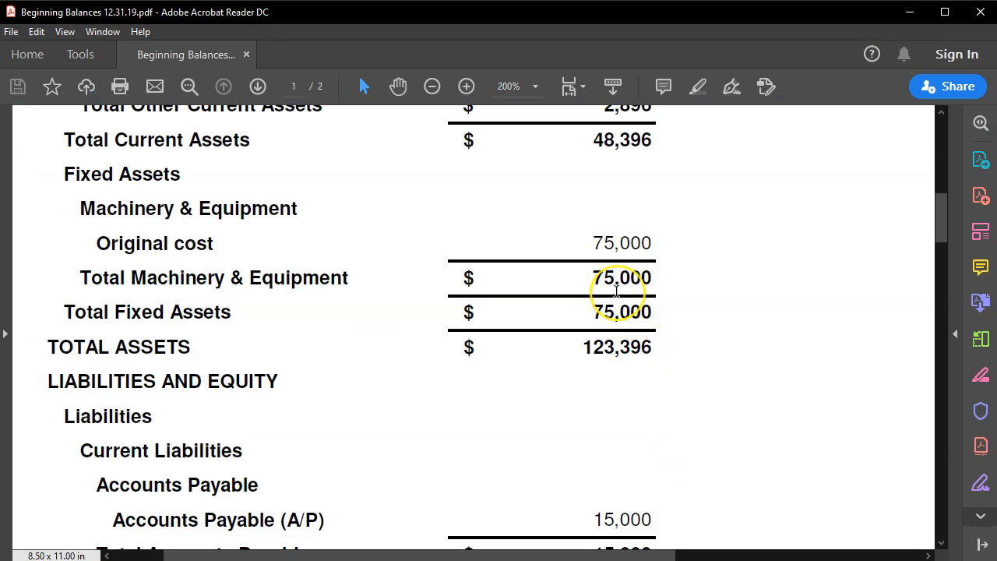
{"action": "left_click", "coordinate": [909, 11]}
{"action": "type", "text": "75000"}
{"action": "key", "text": "Tab"}
{"action": "left_click", "coordinate": [545, 329]}
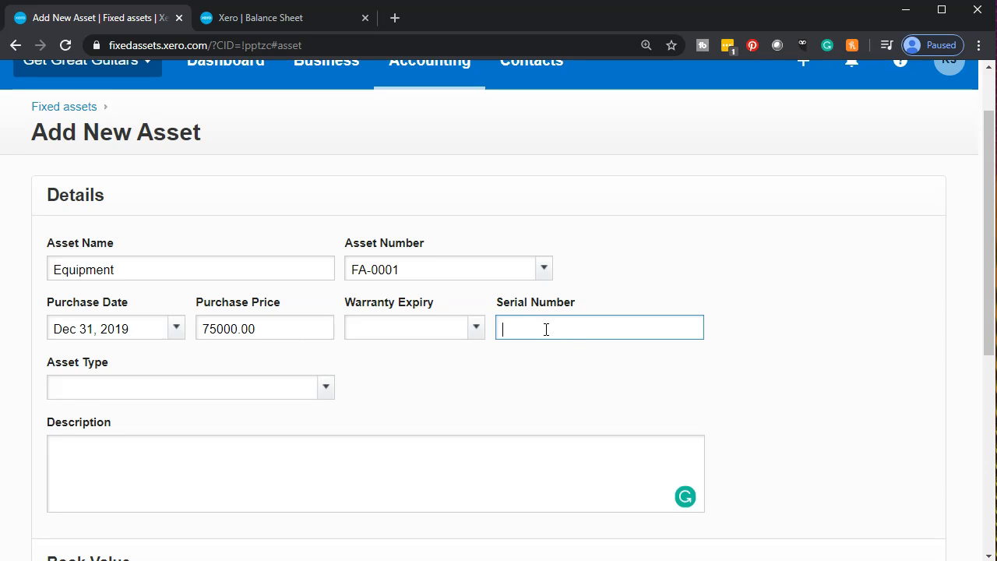
- Enter the description "Equipment Beginning Balance" for the new asset, leaving the asset type blank
{"action": "scroll", "coordinate": [546, 328], "scroll_direction": "down", "scroll_amount": 1}
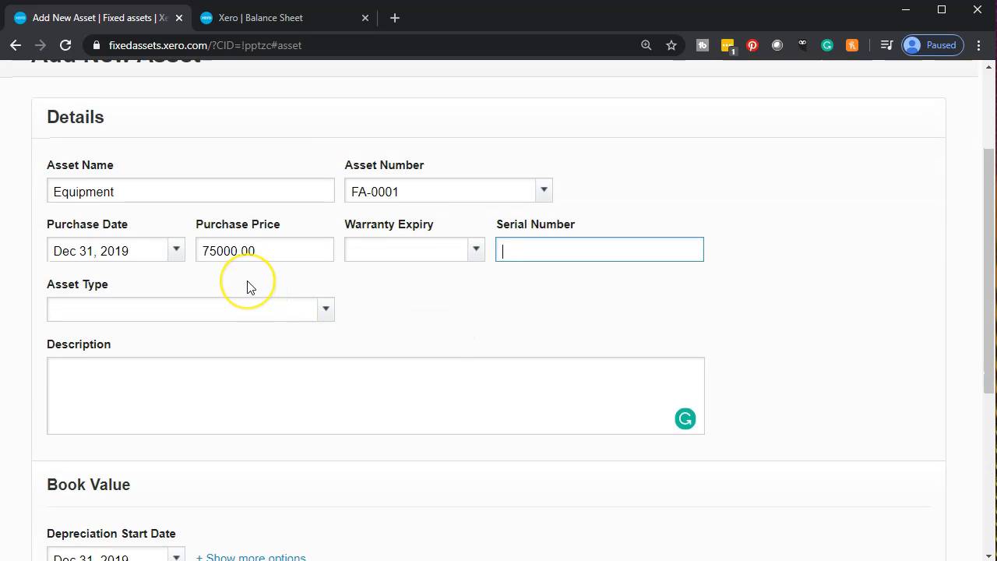
{"action": "left_click", "coordinate": [249, 312]}
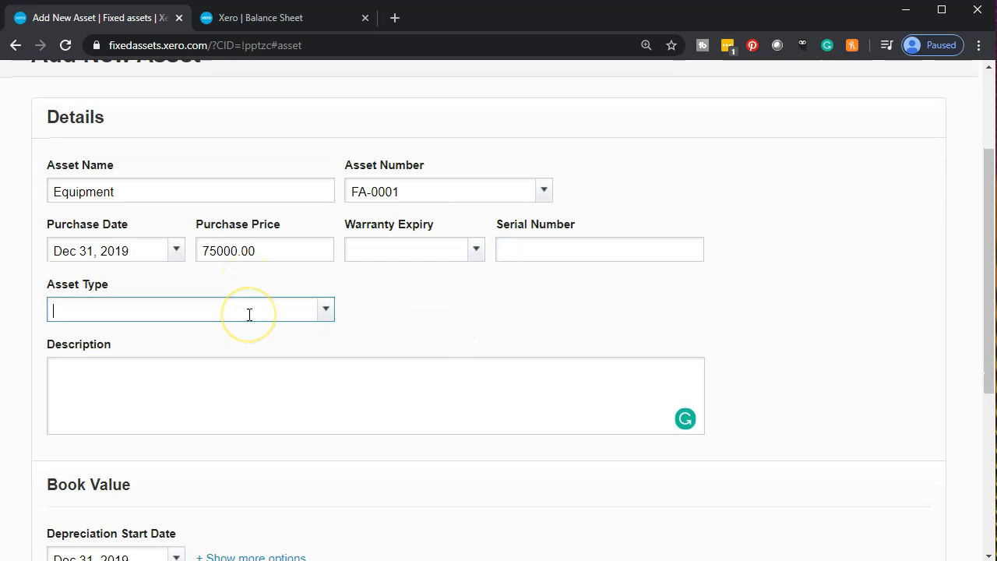
{"action": "left_click", "coordinate": [99, 388]}
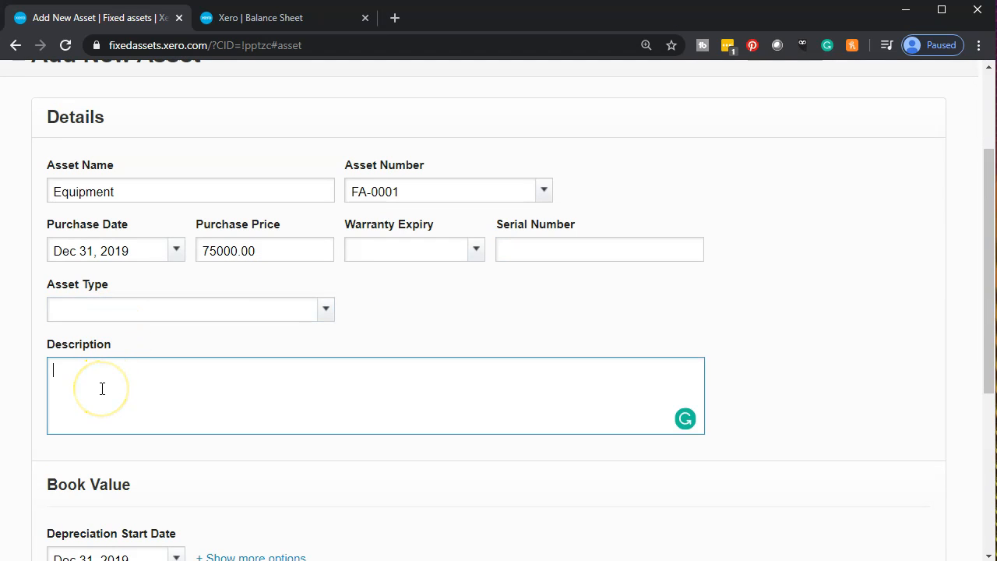
{"action": "type", "text": "Equipment Beginning Ba"}
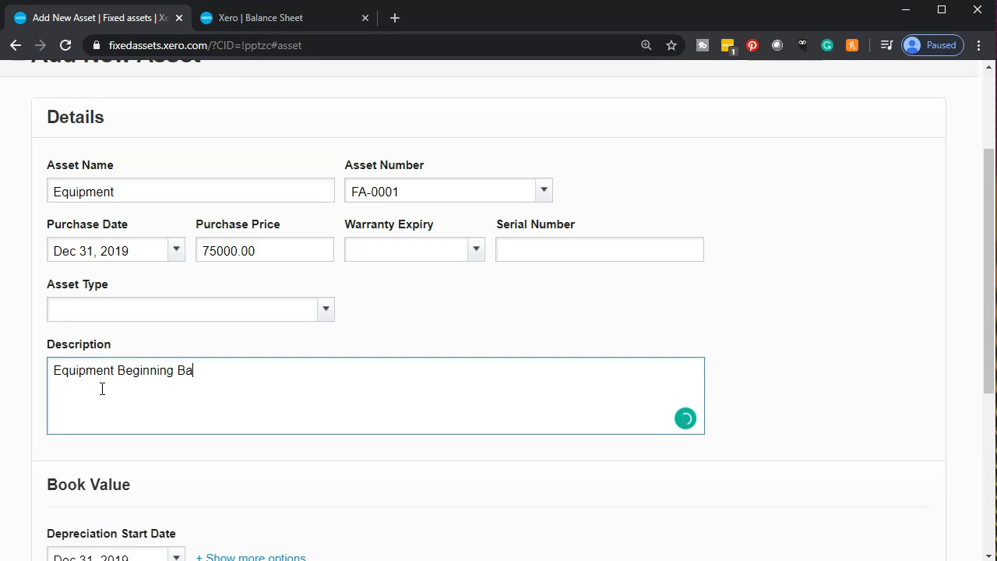
{"action": "type", "text": "lance"}
{"action": "key", "text": "Tab"}
- Examine the depreciation start date and the available depreciation methods in the asset's book value section
{"action": "scroll", "coordinate": [102, 389], "scroll_direction": "down", "scroll_amount": 2}
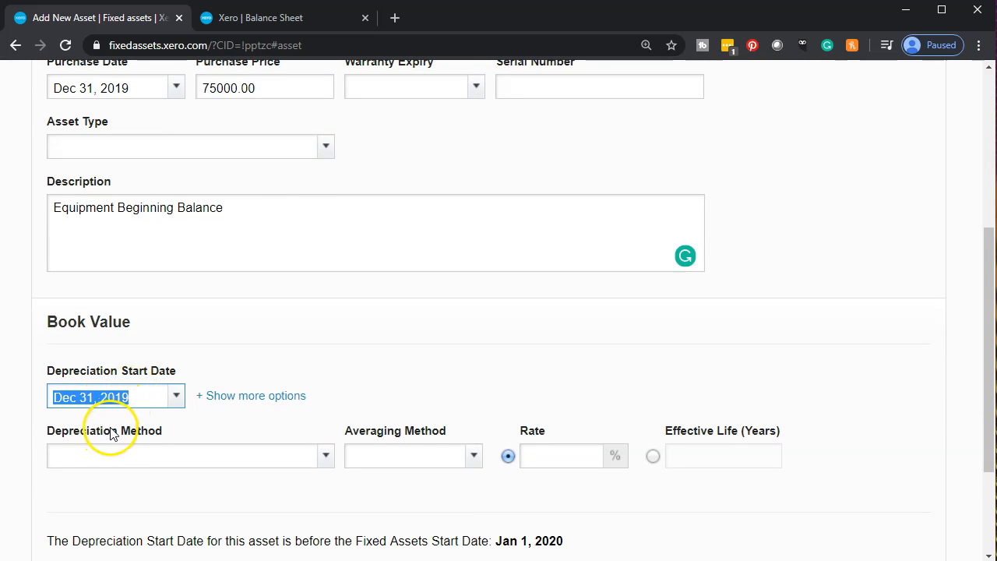
{"action": "scroll", "coordinate": [109, 489], "scroll_direction": "down", "scroll_amount": 1}
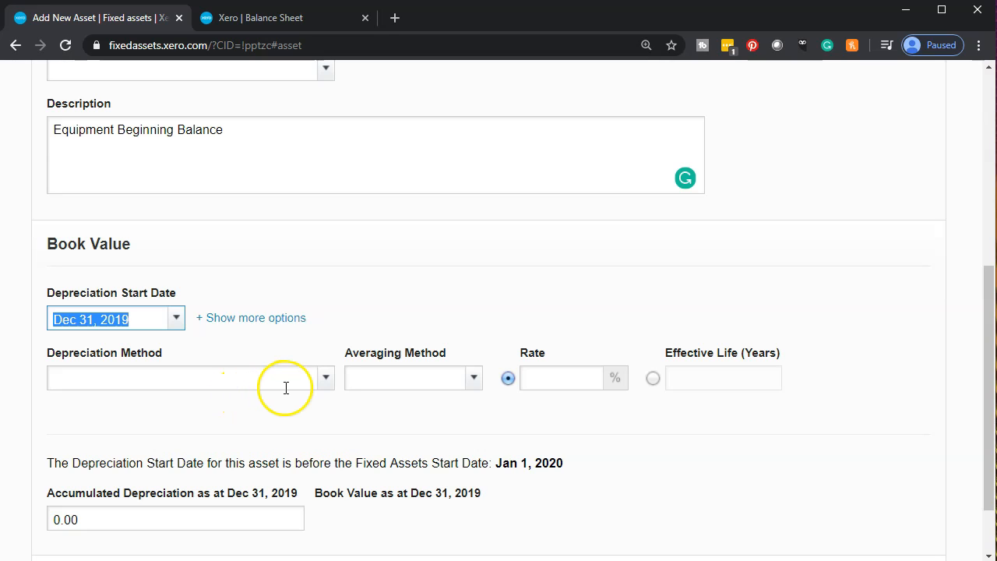
{"action": "left_click", "coordinate": [326, 380]}
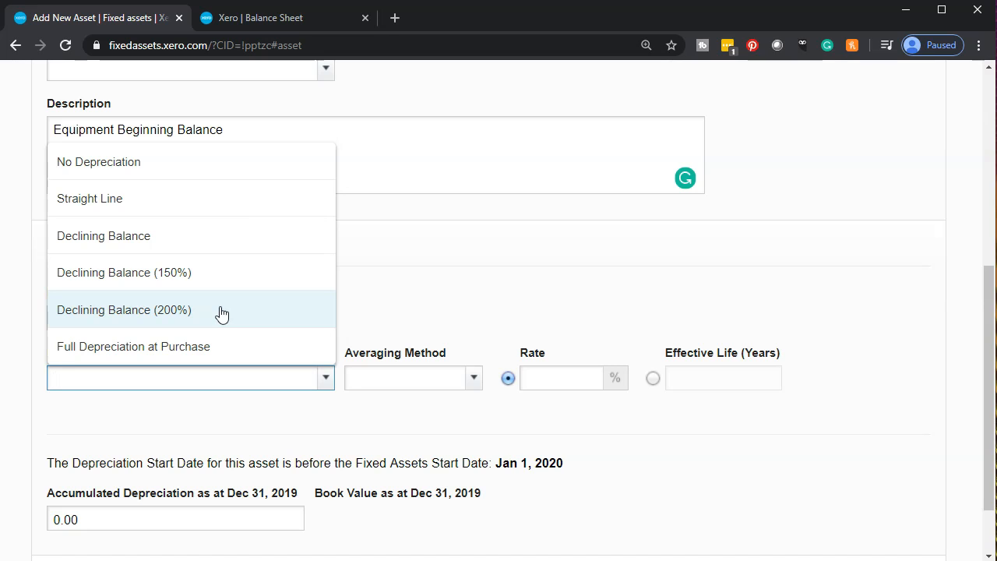
{"action": "left_click", "coordinate": [367, 418]}
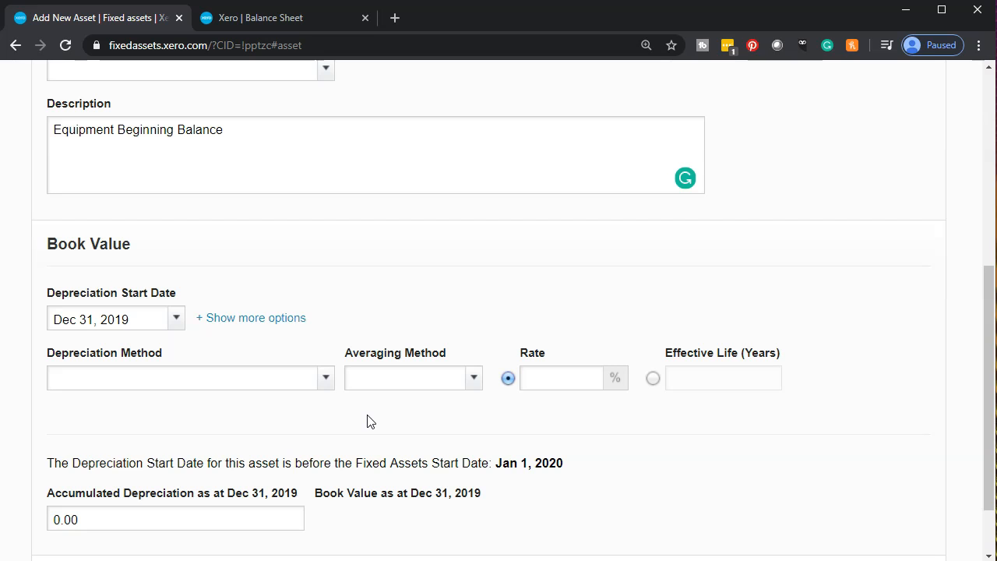
- Set the accumulated depreciation as at Dec 31, 2019 to 3.00 and save the asset as a draft
{"action": "scroll", "coordinate": [370, 421], "scroll_direction": "down", "scroll_amount": 1}
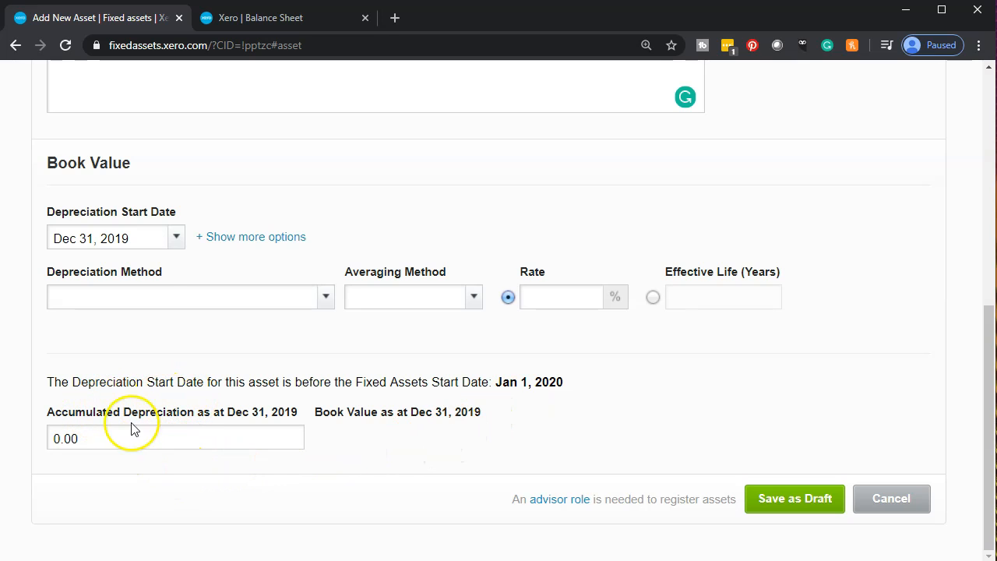
{"action": "left_click", "coordinate": [209, 434]}
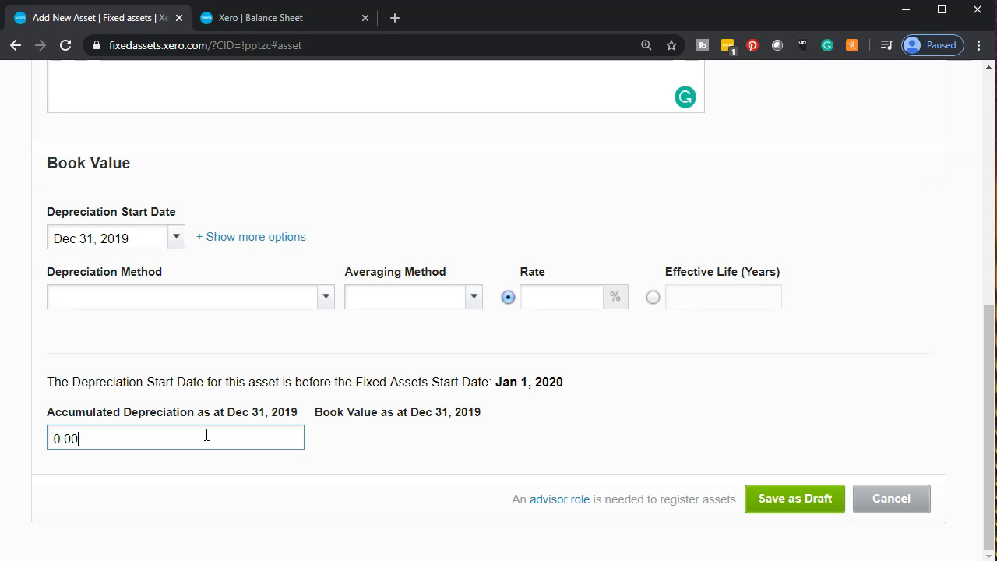
{"action": "type", "text": "1"}
{"action": "scroll", "coordinate": [207, 437], "scroll_direction": "up", "scroll_amount": 3}
{"action": "scroll", "coordinate": [208, 441], "scroll_direction": "down", "scroll_amount": 3}
{"action": "type", "text": "3"}
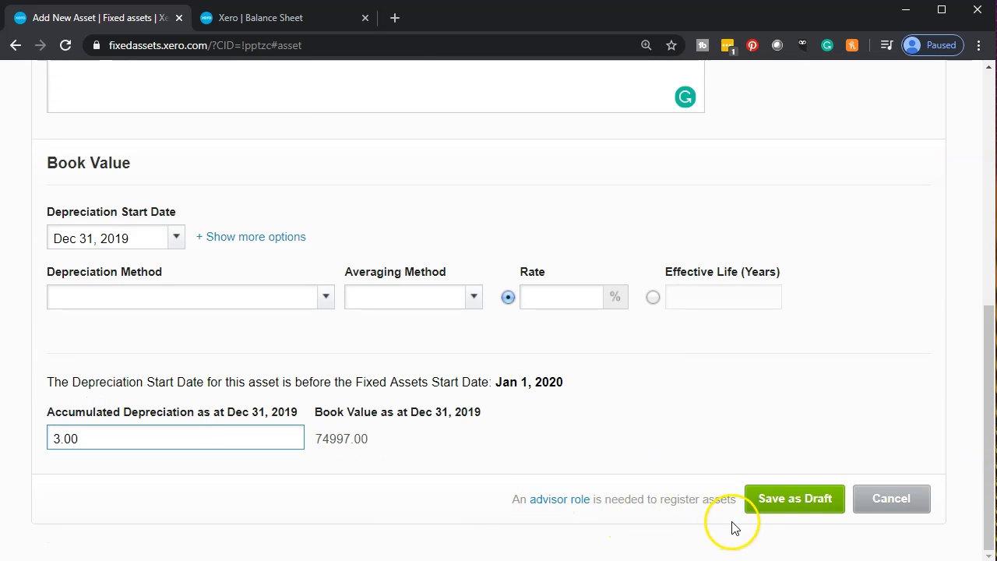
{"action": "left_click", "coordinate": [794, 502]}
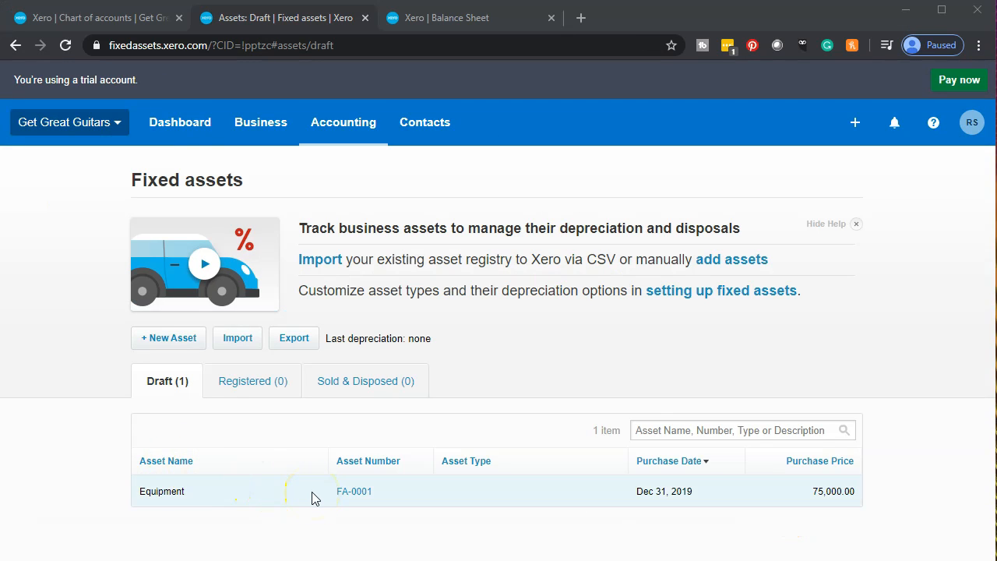
- Open the chart of accounts, filter it to assets and examine the fixed asset accounts
{"action": "left_click", "coordinate": [349, 134]}
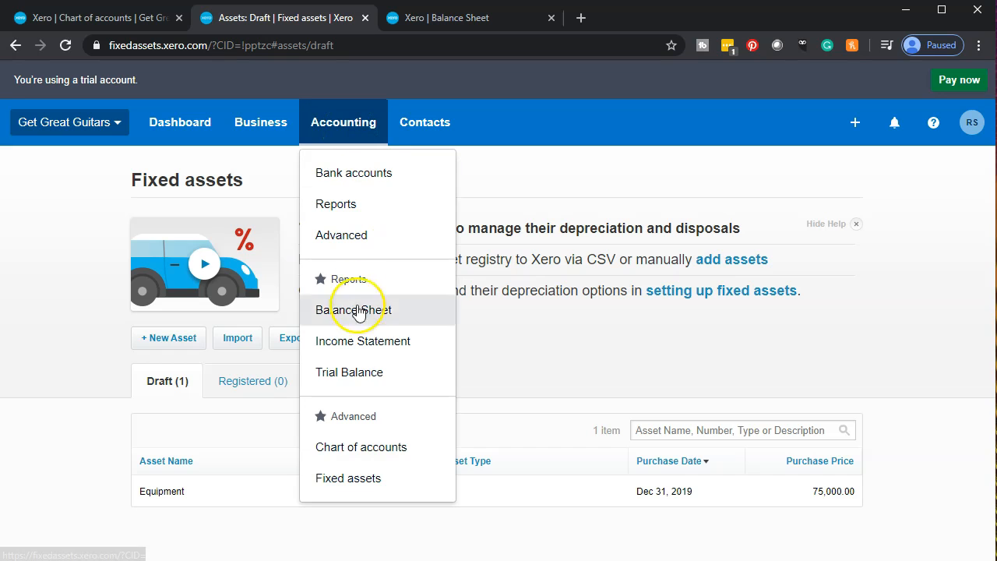
{"action": "left_click", "coordinate": [362, 452]}
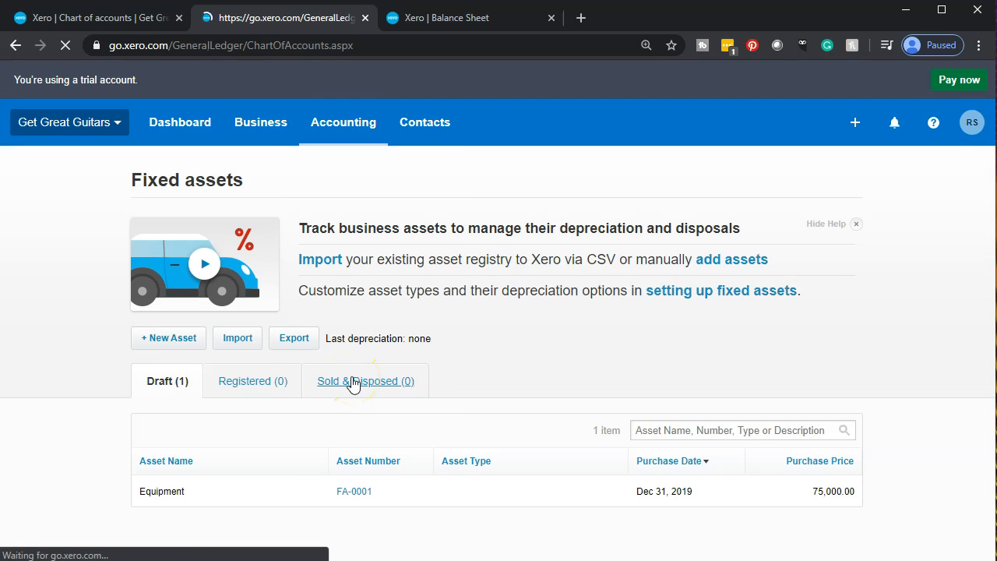
{"action": "scroll", "coordinate": [180, 389], "scroll_direction": "down", "scroll_amount": 1}
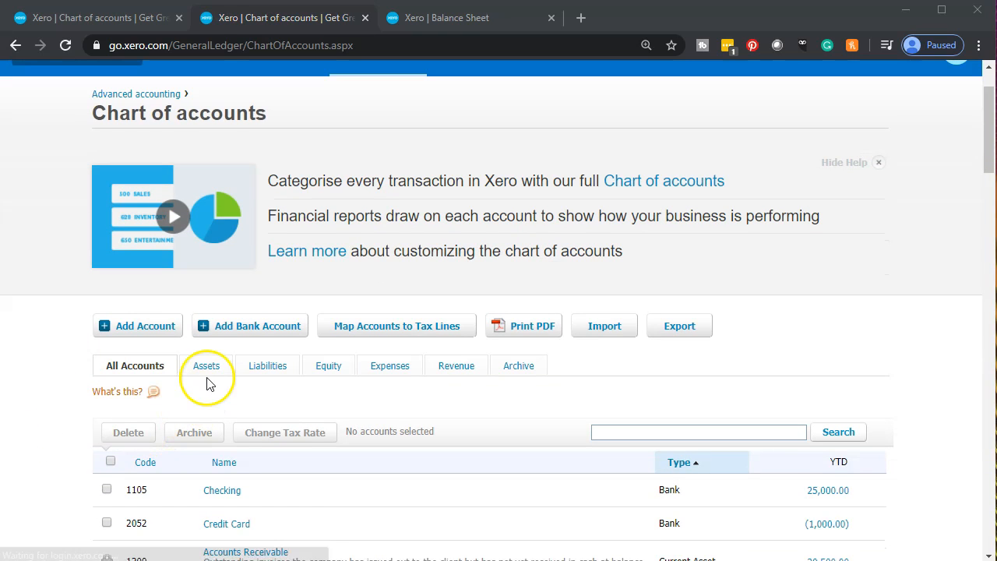
{"action": "left_click", "coordinate": [207, 367]}
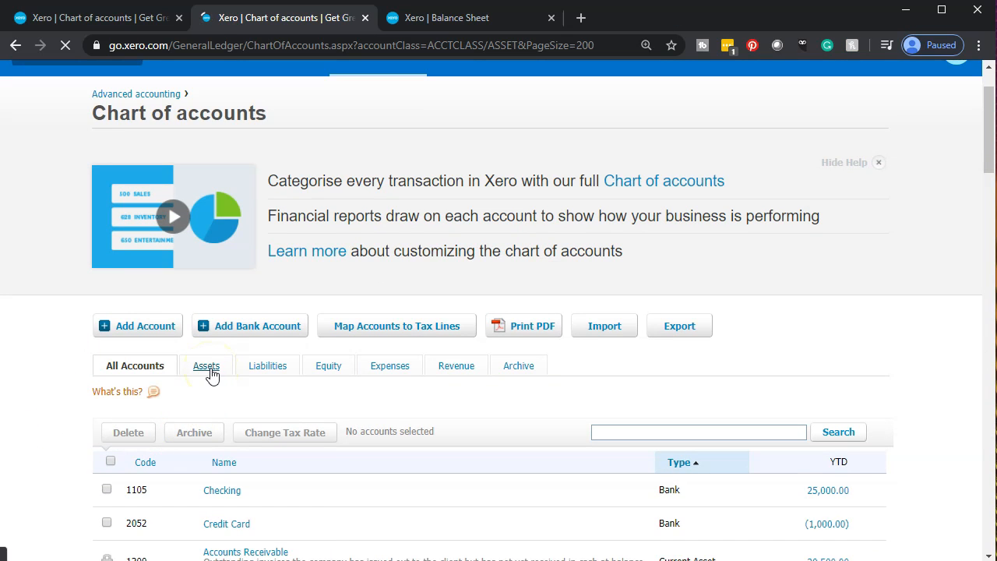
{"action": "scroll", "coordinate": [212, 375], "scroll_direction": "down", "scroll_amount": 5}
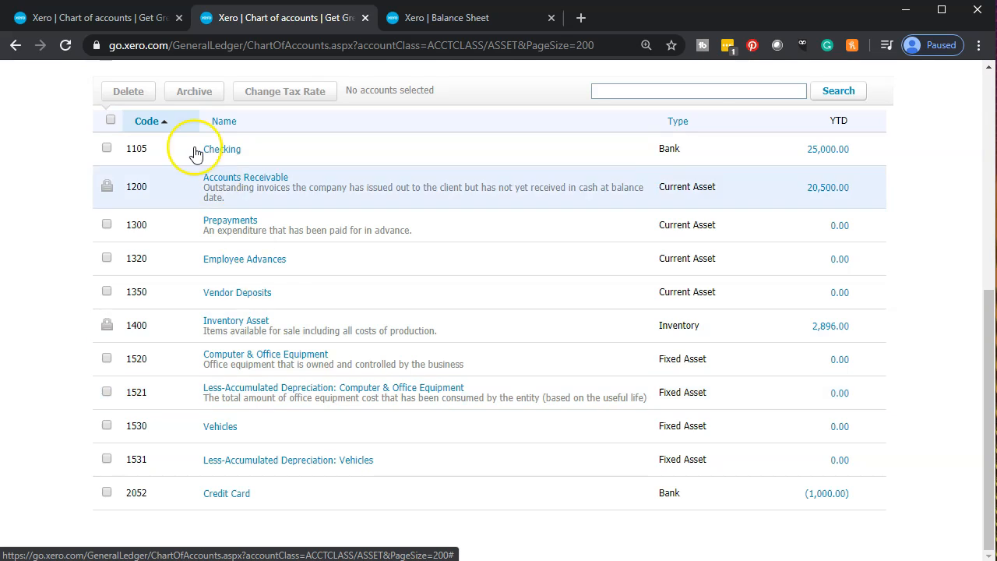
- Close the first Chart of accounts tab, duplicate the remaining one and review the asset accounts in the duplicate
{"action": "left_click", "coordinate": [167, 23]}
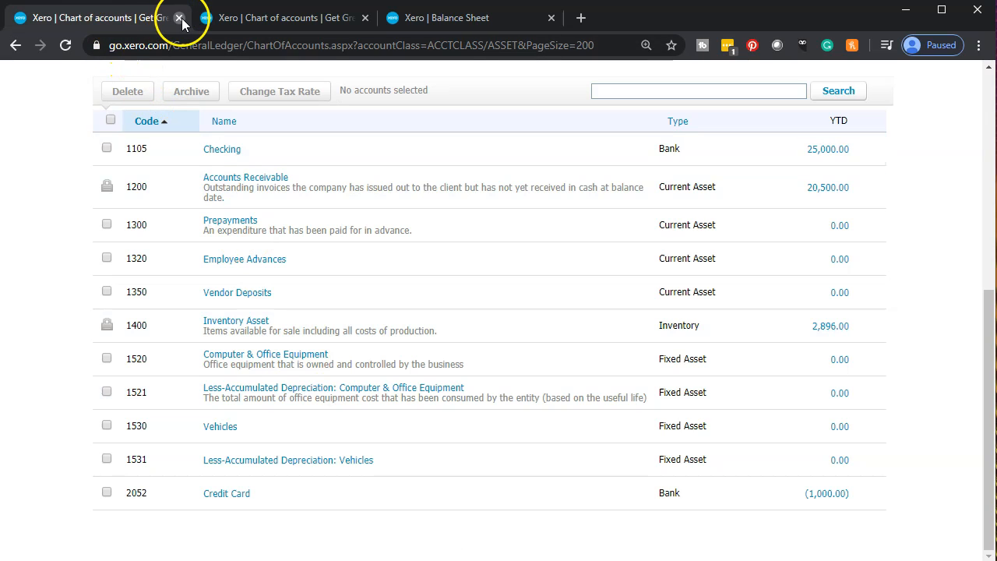
{"action": "left_click", "coordinate": [178, 18]}
{"action": "right_click", "coordinate": [102, 21]}
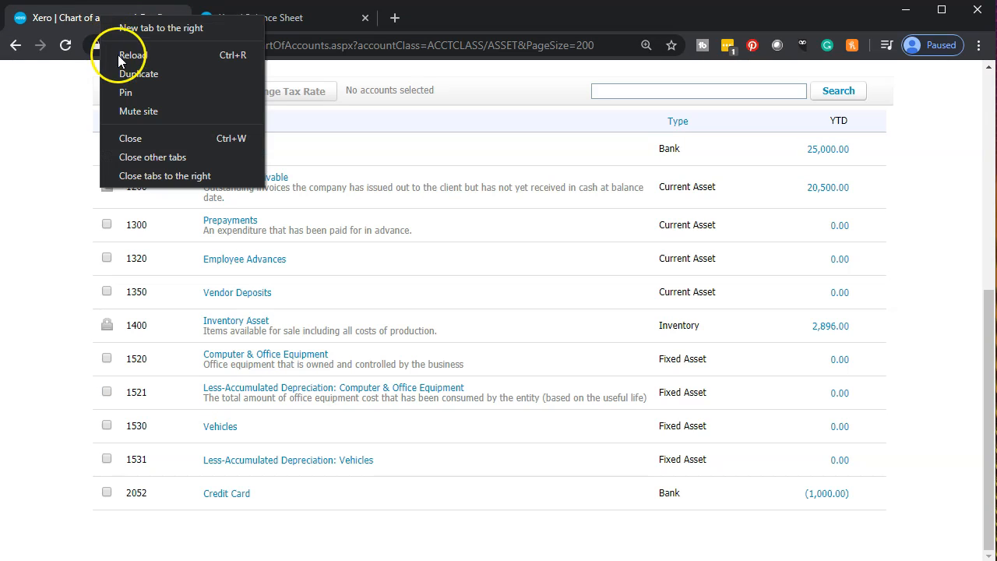
{"action": "left_click", "coordinate": [125, 74]}
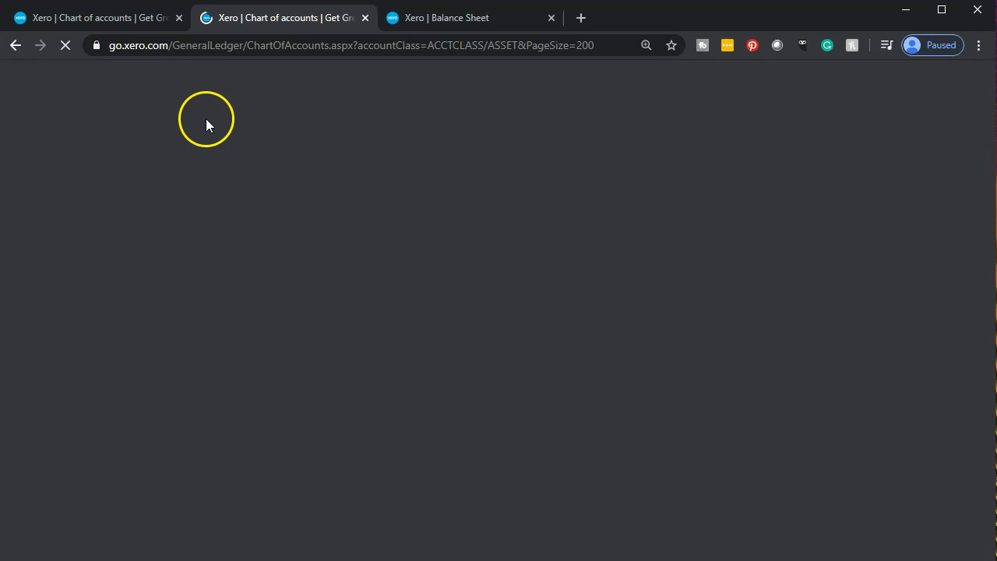
{"action": "scroll", "coordinate": [207, 118], "scroll_direction": "down", "scroll_amount": 3}
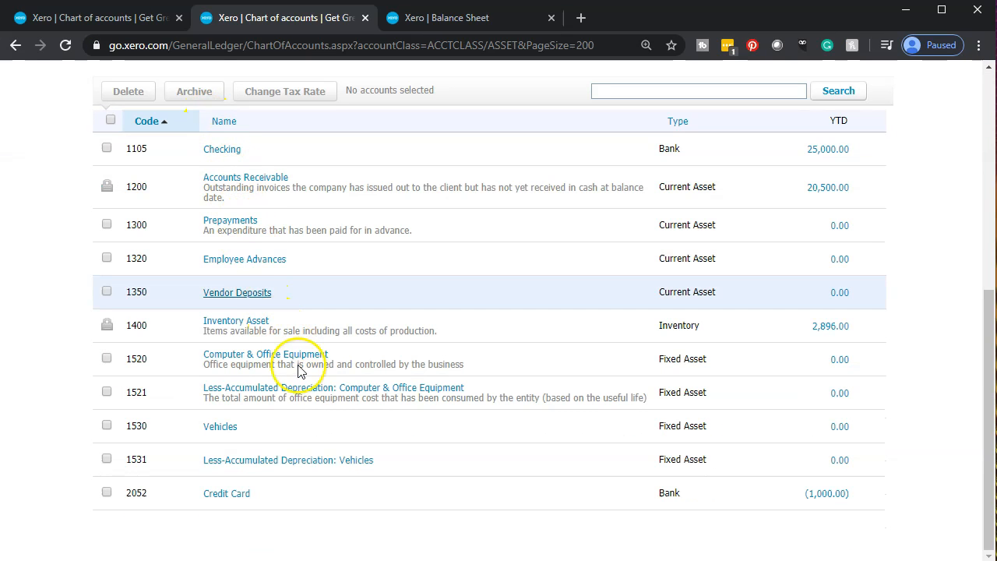
- Open the Reports page in the duplicated Chart of accounts tab
{"action": "scroll", "coordinate": [312, 374], "scroll_direction": "up", "scroll_amount": 5}
{"action": "left_click", "coordinate": [372, 112]}
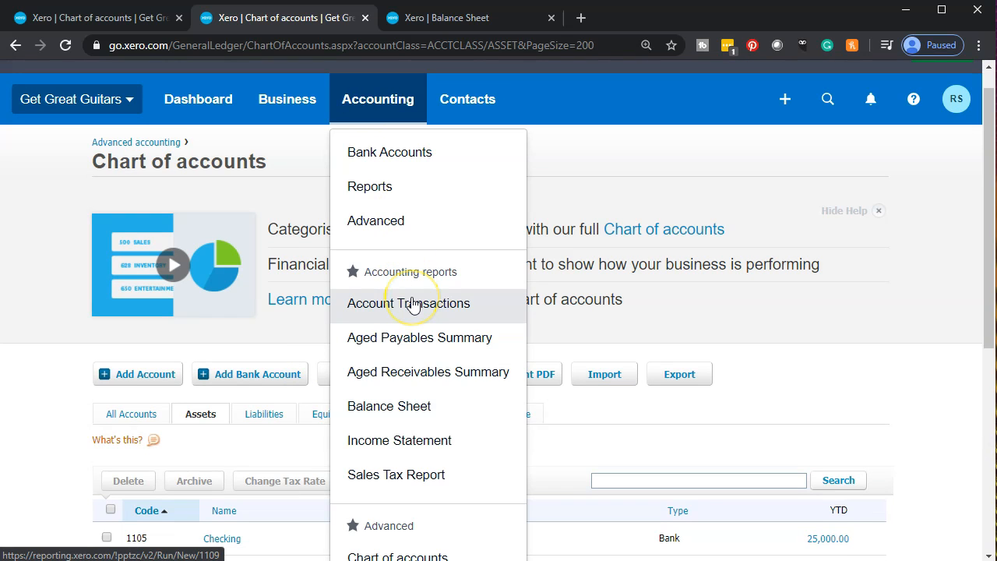
{"action": "left_click", "coordinate": [392, 191]}
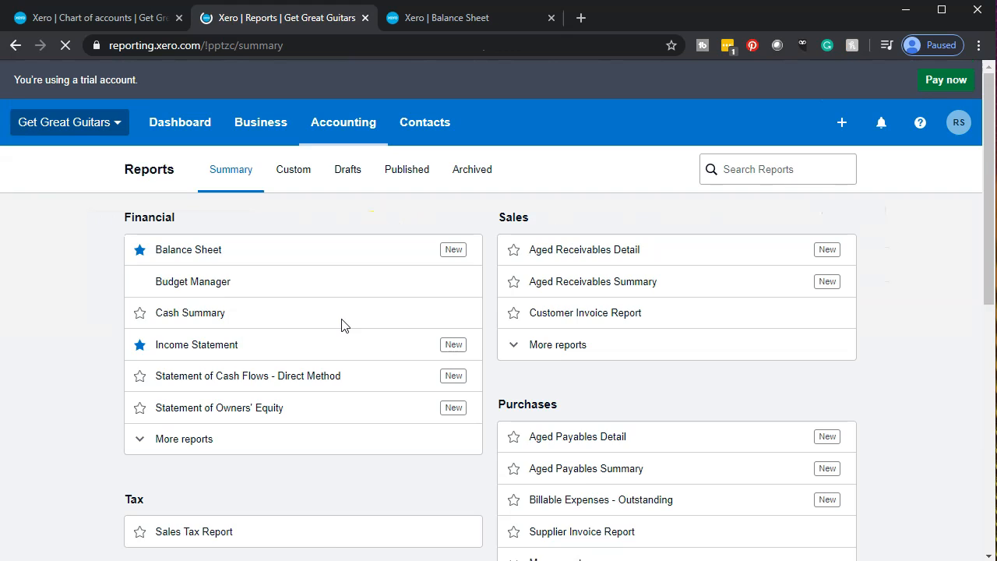
- Open the Journal Report from the reports list and start a new manual journal from it
{"action": "scroll", "coordinate": [341, 325], "scroll_direction": "down", "scroll_amount": 5}
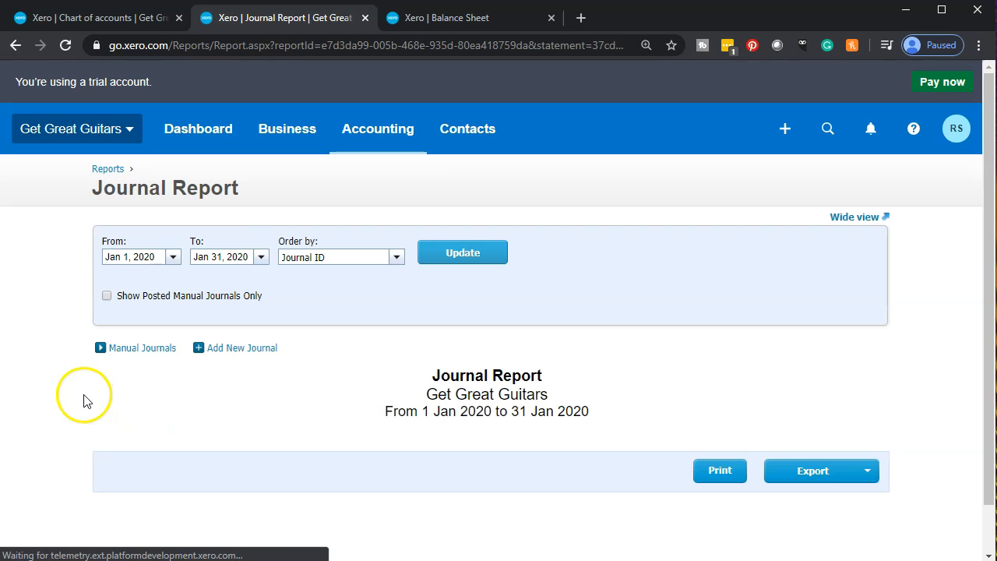
{"action": "left_click", "coordinate": [240, 357]}
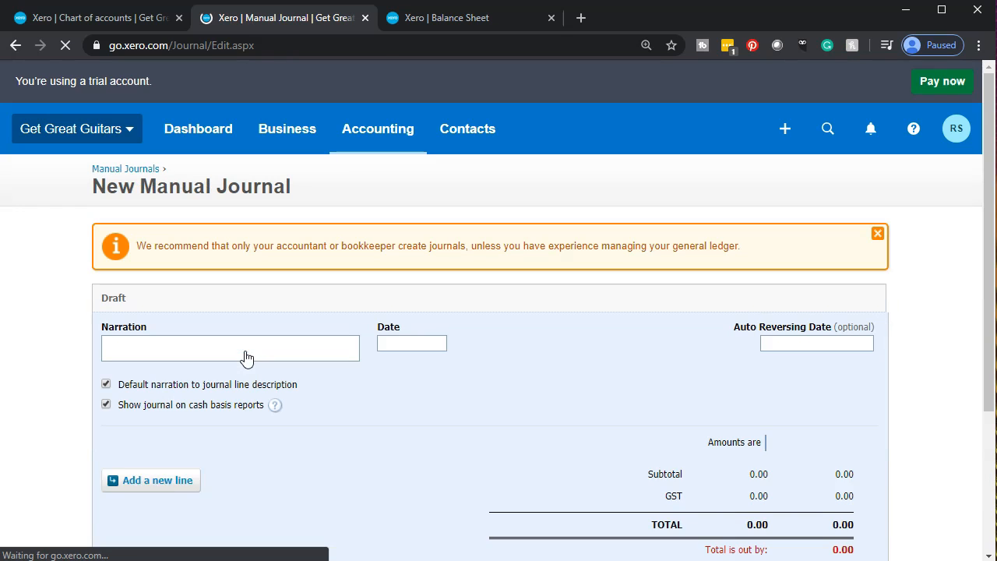
{"action": "left_click", "coordinate": [187, 312]}
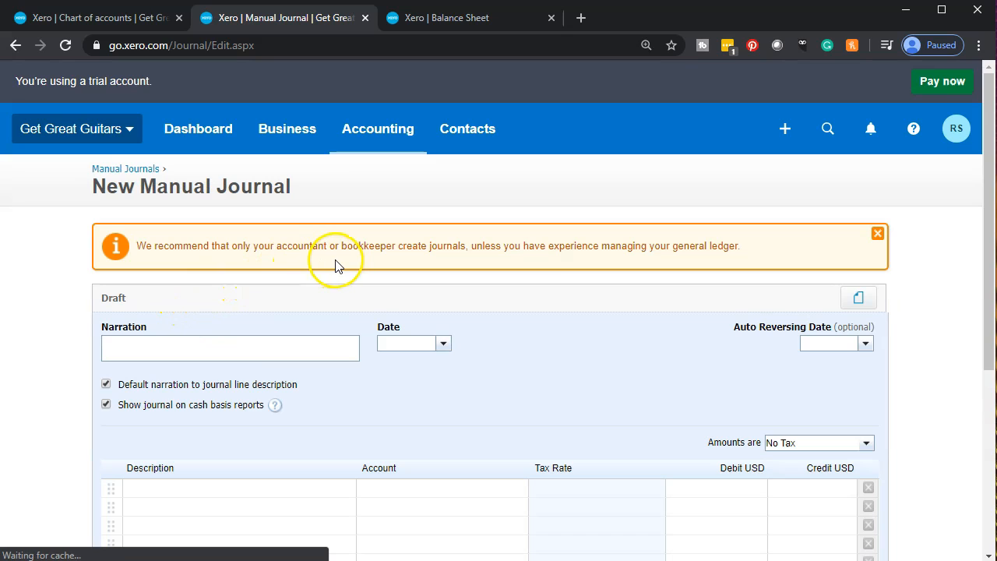
- Enter the journal narration "Fixed asset beginning balance" and set its date to Dec 31, 2019
{"action": "left_click", "coordinate": [201, 348]}
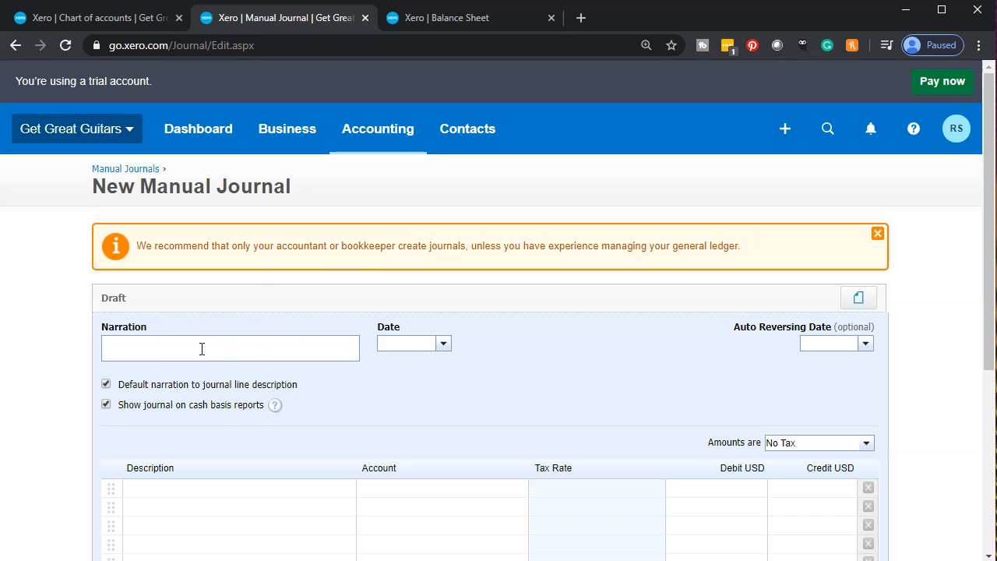
{"action": "type", "text": "Fixed asset beginning blalance"}
{"action": "key", "text": "Tab"}
{"action": "left_click", "coordinate": [441, 343]}
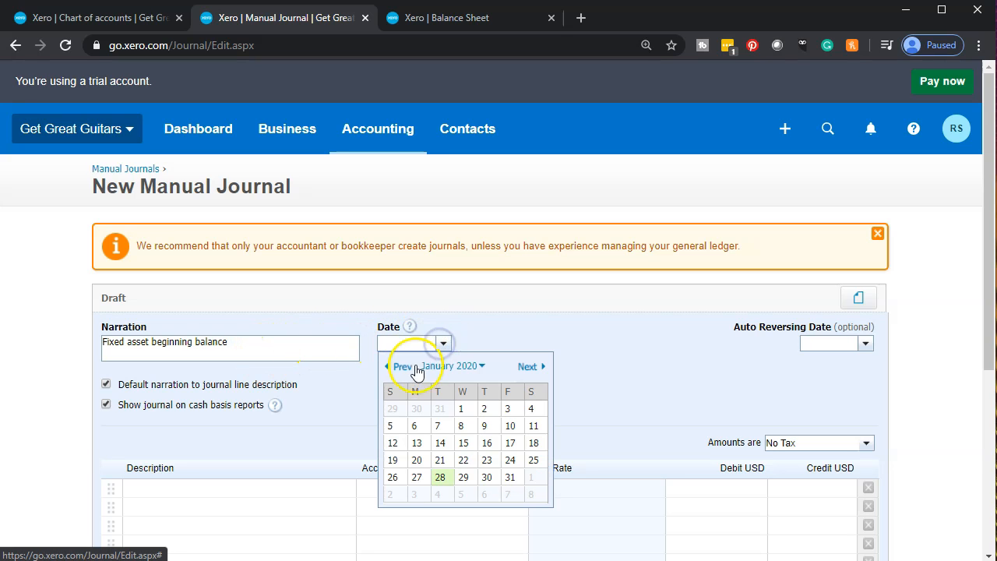
{"action": "left_click", "coordinate": [395, 367]}
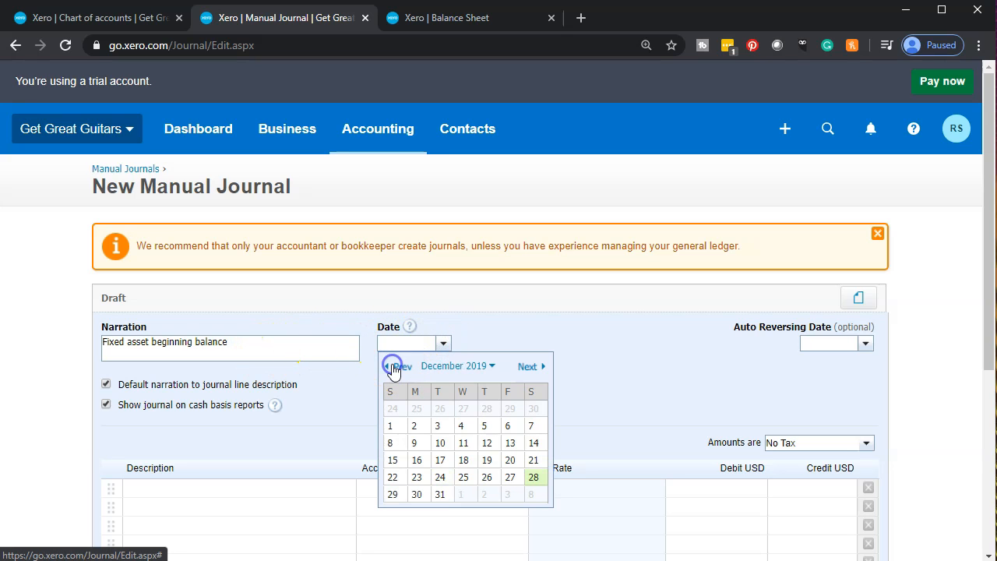
{"action": "left_click", "coordinate": [444, 498]}
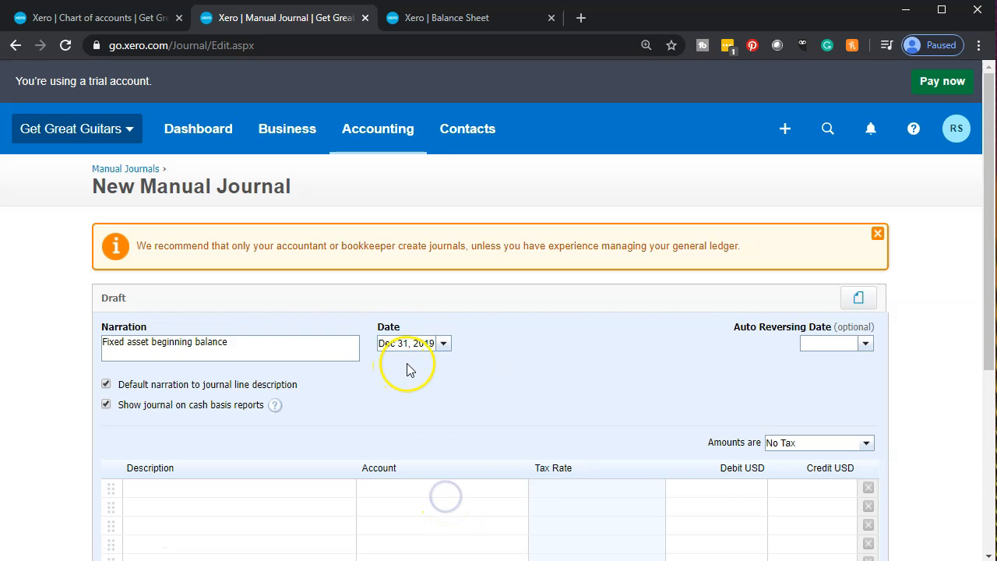
- Fill the first journal line with the default description, account 1520 - Computer & Office Equipment and a debit of 75,000.00
{"action": "scroll", "coordinate": [410, 366], "scroll_direction": "down", "scroll_amount": 1}
{"action": "scroll", "coordinate": [408, 363], "scroll_direction": "down", "scroll_amount": 1}
{"action": "left_click", "coordinate": [183, 335]}
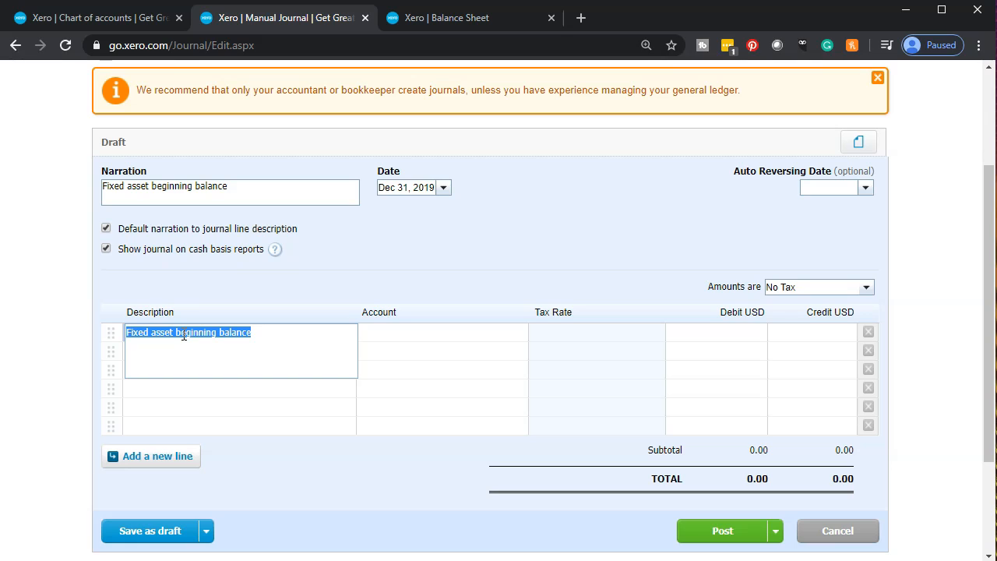
{"action": "key", "text": "Tab"}
{"action": "left_click", "coordinate": [148, 265]}
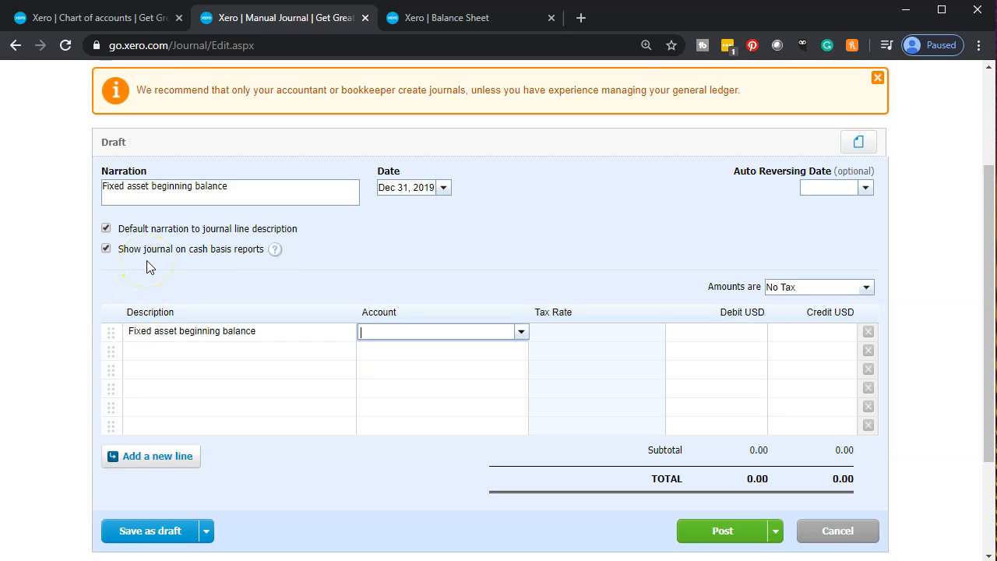
{"action": "left_click", "coordinate": [119, 18]}
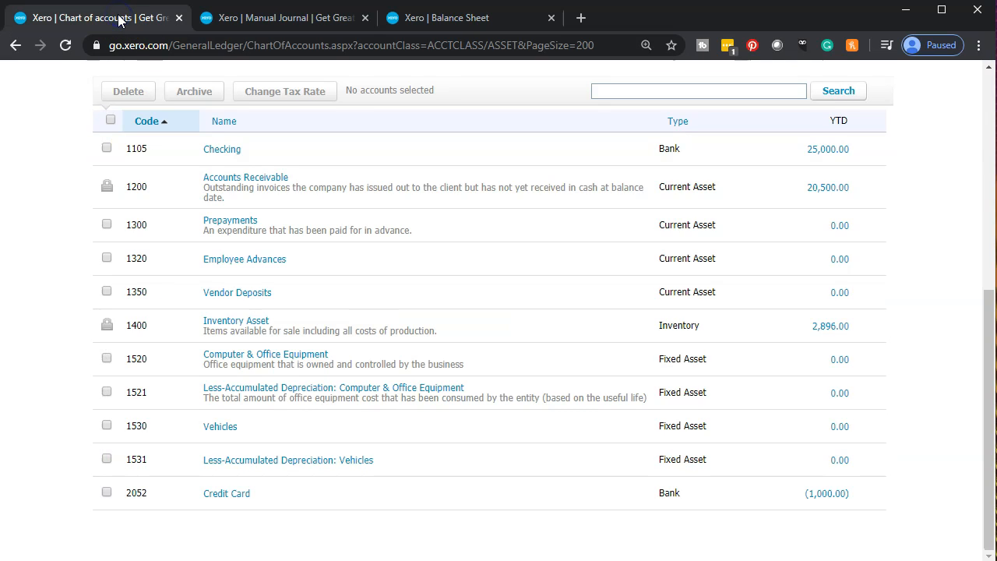
{"action": "left_click", "coordinate": [241, 21]}
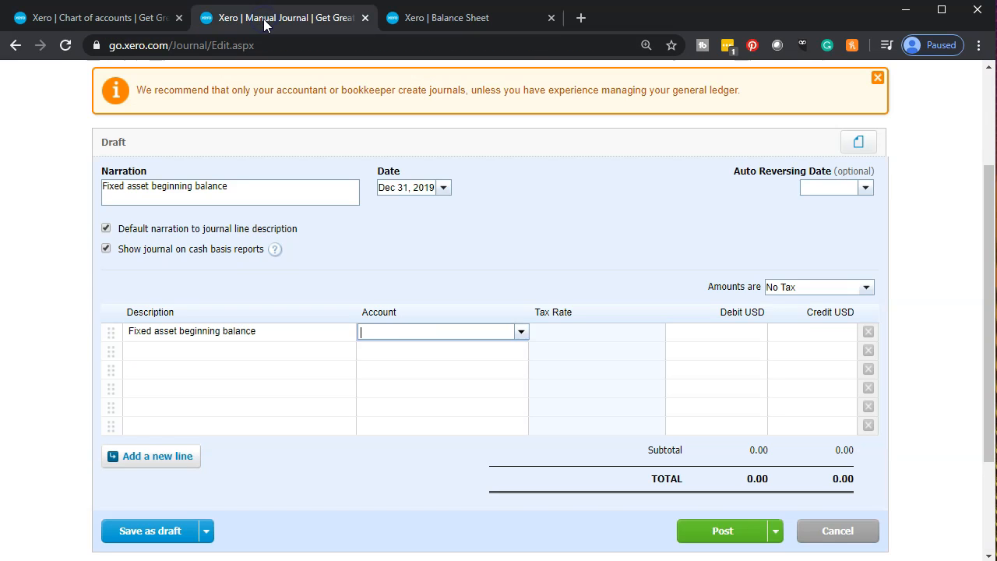
{"action": "type", "text": "Com"}
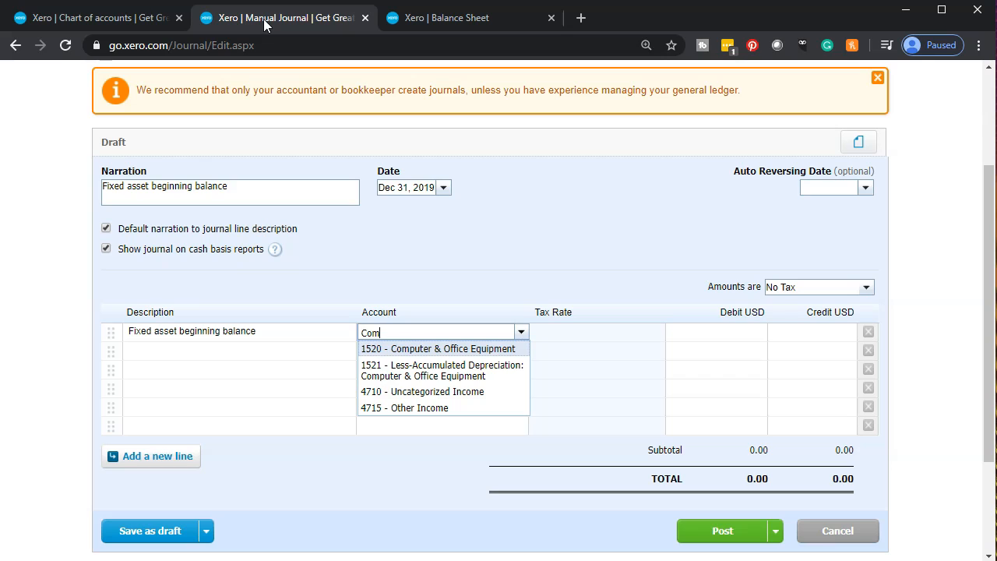
{"action": "key", "text": "Tab"}
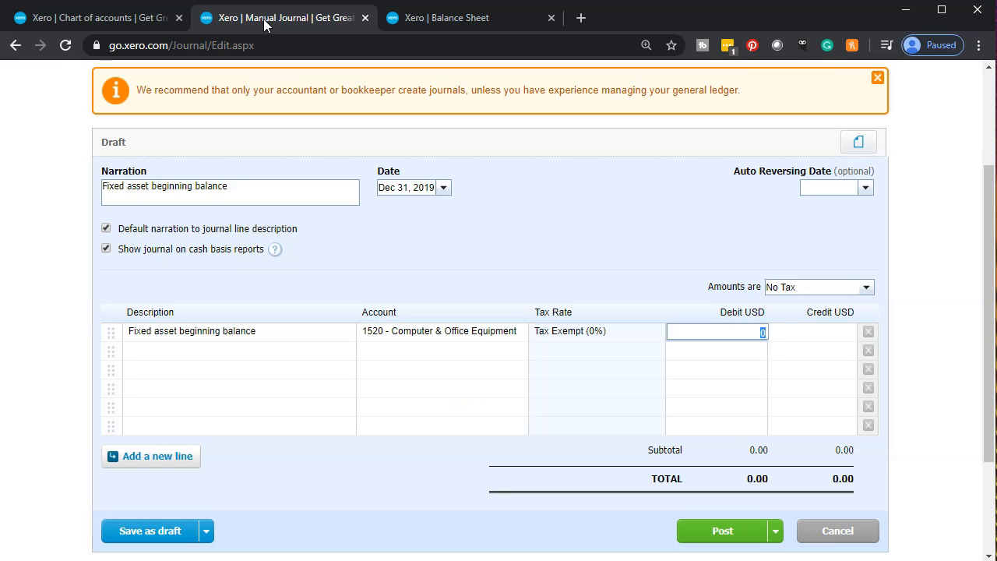
{"action": "type", "text": "75000"}
{"action": "key", "text": "Tab"}
{"action": "key", "text": "Tab"}
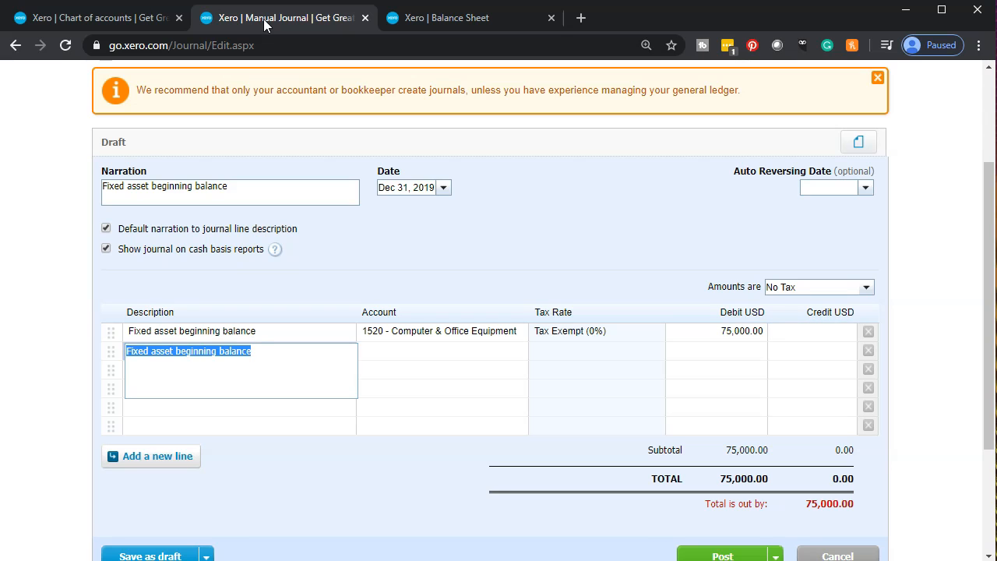
- Add a second journal line crediting 3900 - Retained Earnings with 75,000.00 and post the journal
{"action": "key", "text": "Tab"}
{"action": "type", "text": "Eq"}
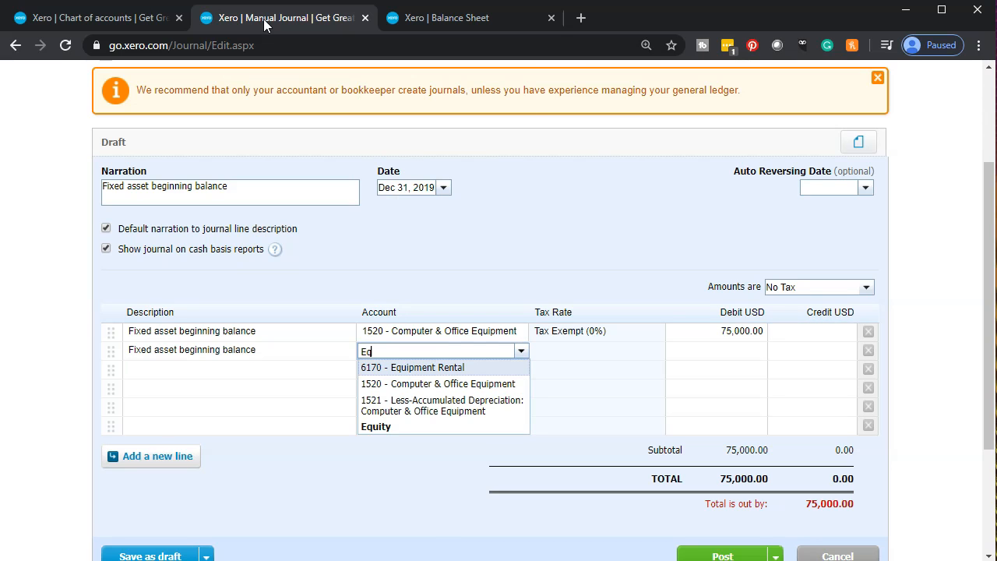
{"action": "key", "text": "Down"}
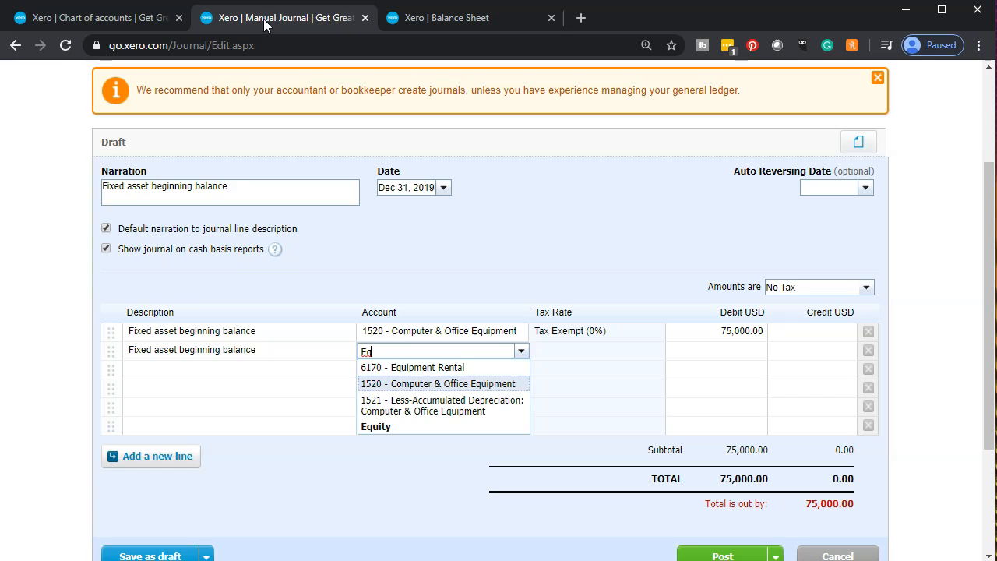
{"action": "key", "text": "BackSpace"}
{"action": "key", "text": "BackSpace"}
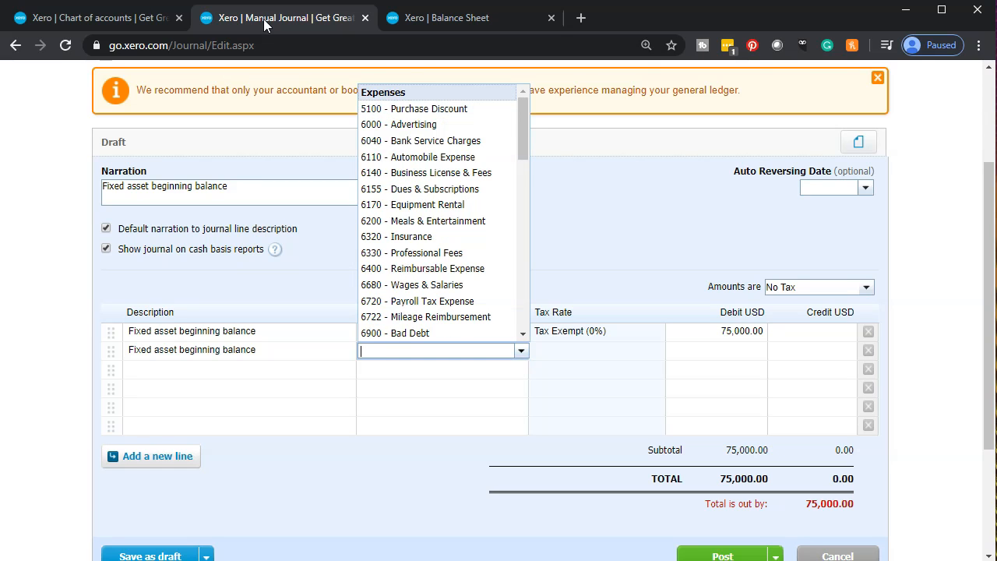
{"action": "type", "text": "reta"}
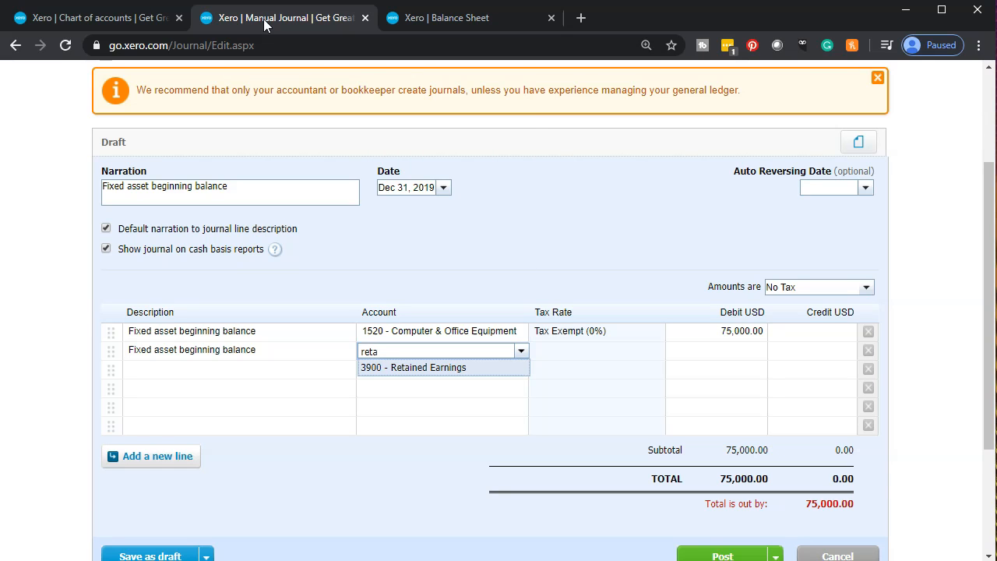
{"action": "key", "text": "Tab"}
{"action": "key", "text": "Tab"}
{"action": "key", "text": "Tab"}
{"action": "key", "text": "Tab"}
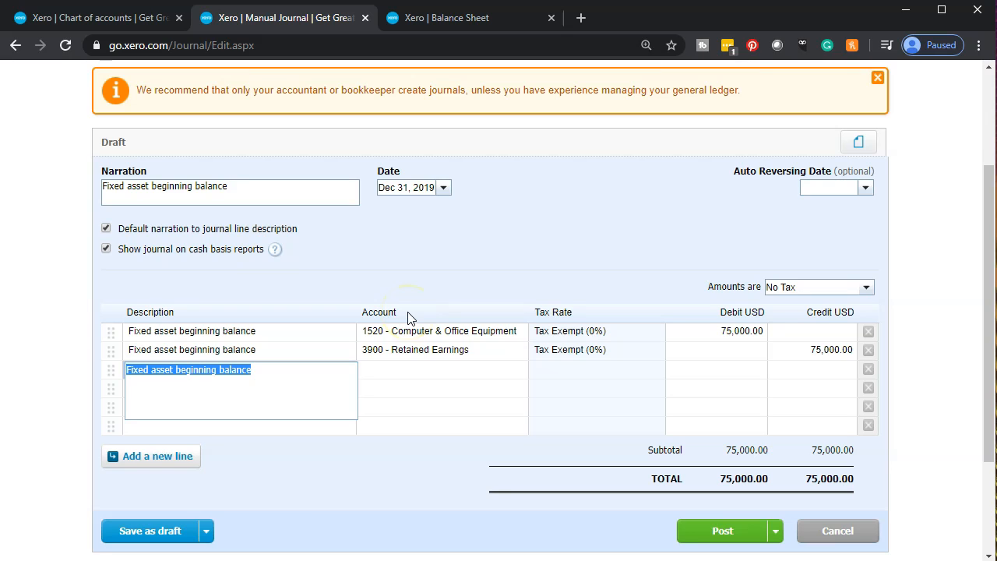
{"action": "left_click", "coordinate": [710, 544]}
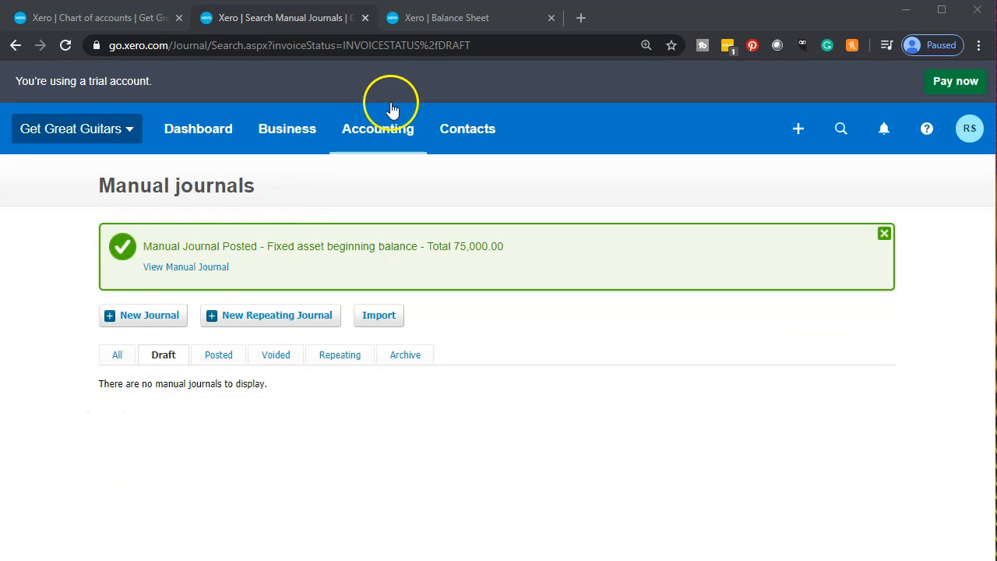
- Refresh the Dec 31, 2019 balance sheet and compare its fixed assets with the Computer & Office Equipment account in the chart of accounts
{"action": "left_click", "coordinate": [444, 15]}
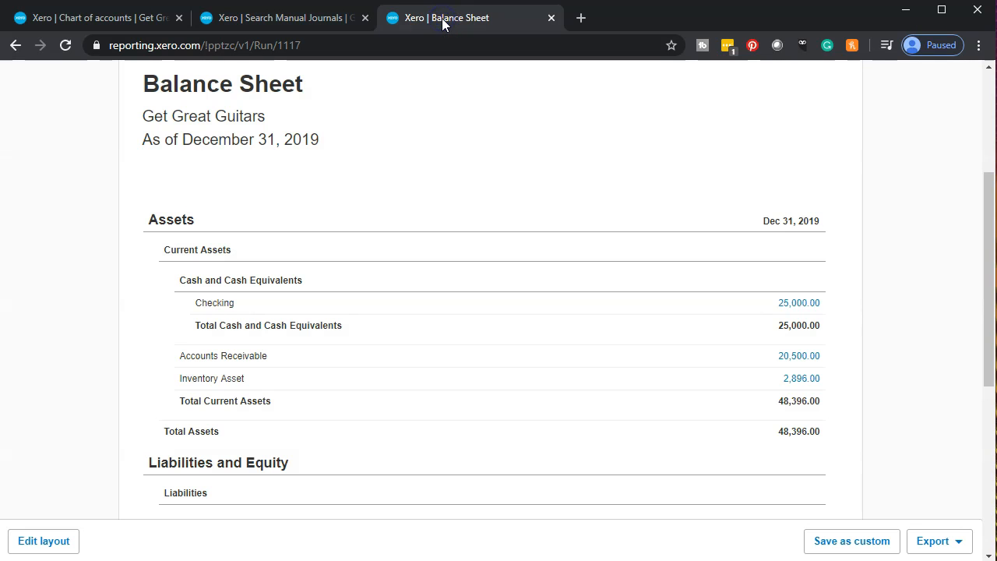
{"action": "scroll", "coordinate": [305, 140], "scroll_direction": "up", "scroll_amount": 4}
{"action": "left_click", "coordinate": [491, 237]}
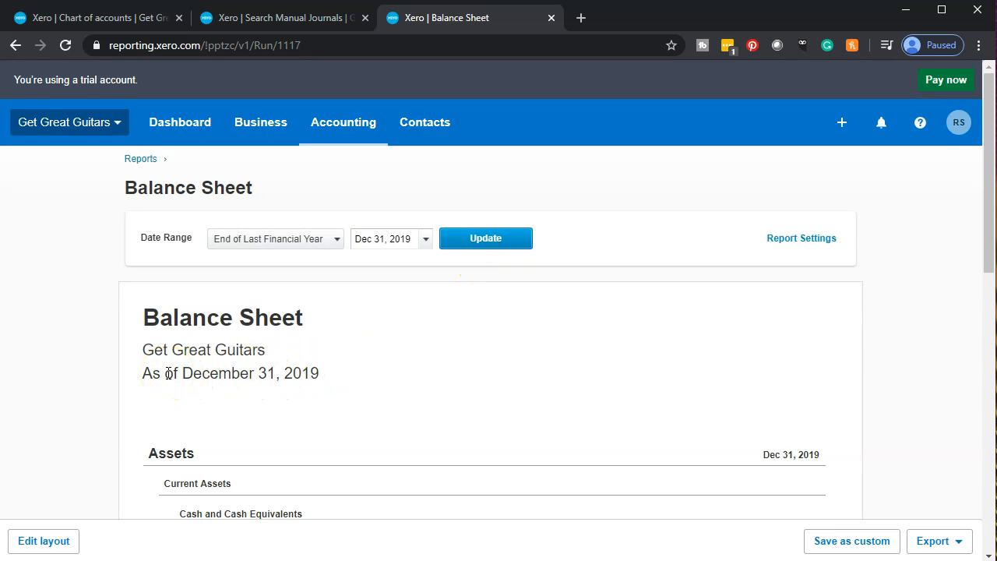
{"action": "scroll", "coordinate": [167, 374], "scroll_direction": "down", "scroll_amount": 3}
{"action": "scroll", "coordinate": [168, 378], "scroll_direction": "down", "scroll_amount": 1}
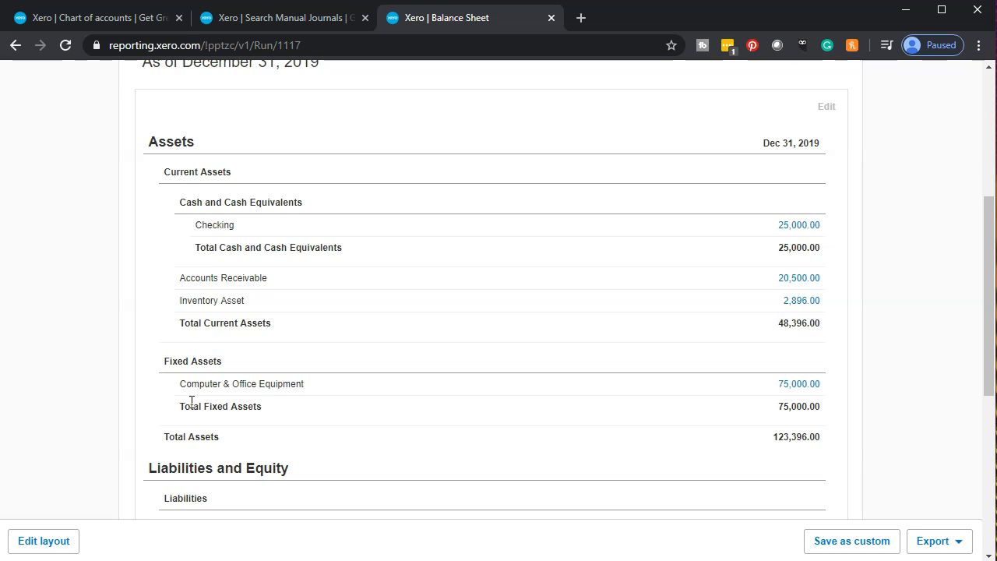
{"action": "left_click", "coordinate": [102, 19]}
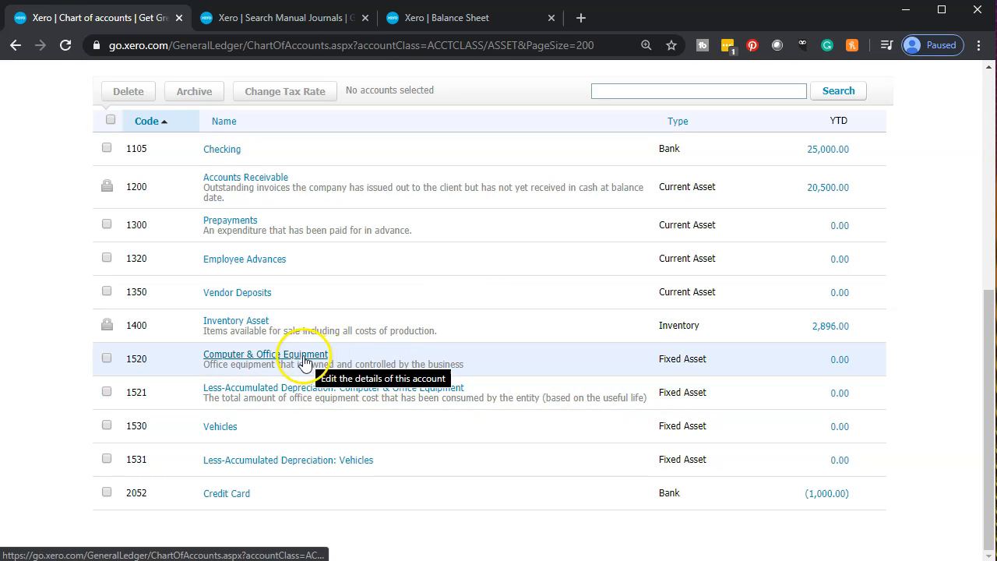
{"action": "left_click", "coordinate": [278, 362]}
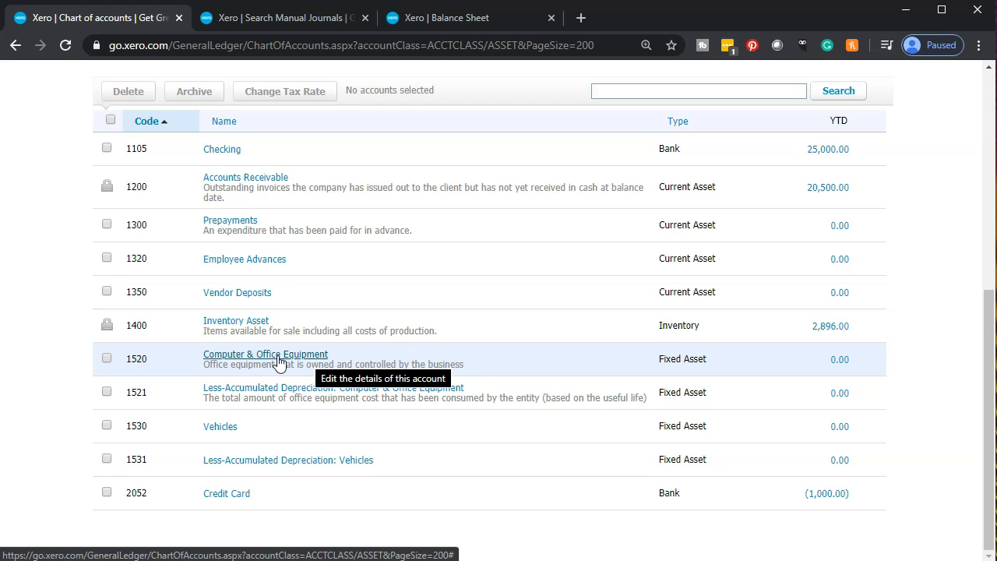
- Examine the transactions behind the balance sheet's Computer & Office Equipment amount and return to the balance sheet
{"action": "left_click", "coordinate": [437, 18]}
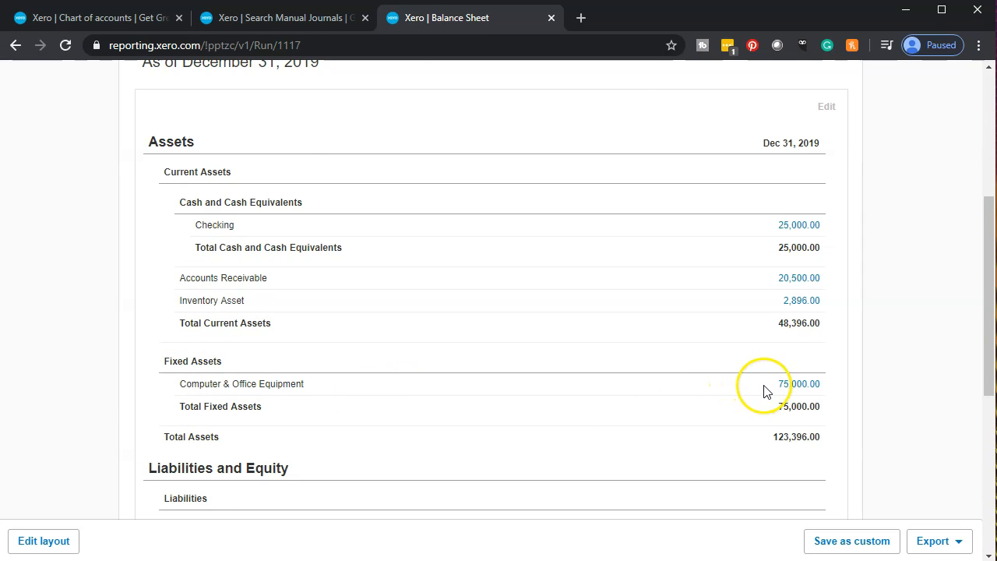
{"action": "left_click", "coordinate": [786, 385]}
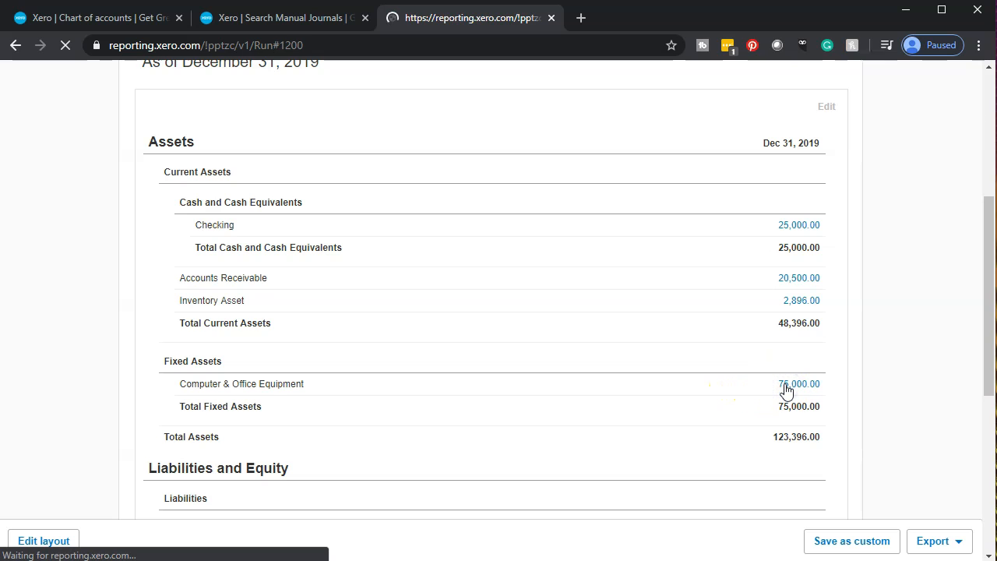
{"action": "left_click", "coordinate": [677, 388]}
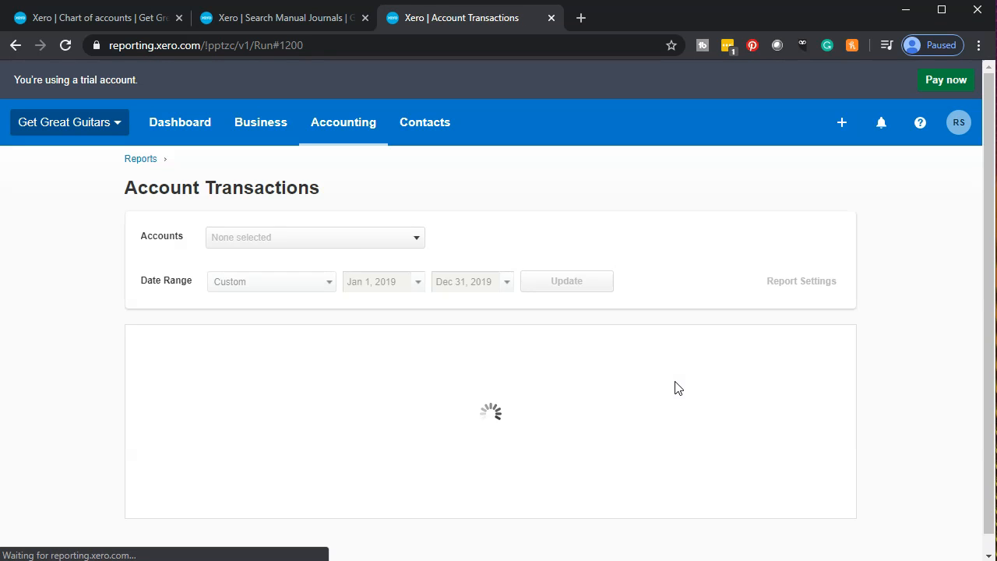
{"action": "scroll", "coordinate": [675, 387], "scroll_direction": "down", "scroll_amount": 2}
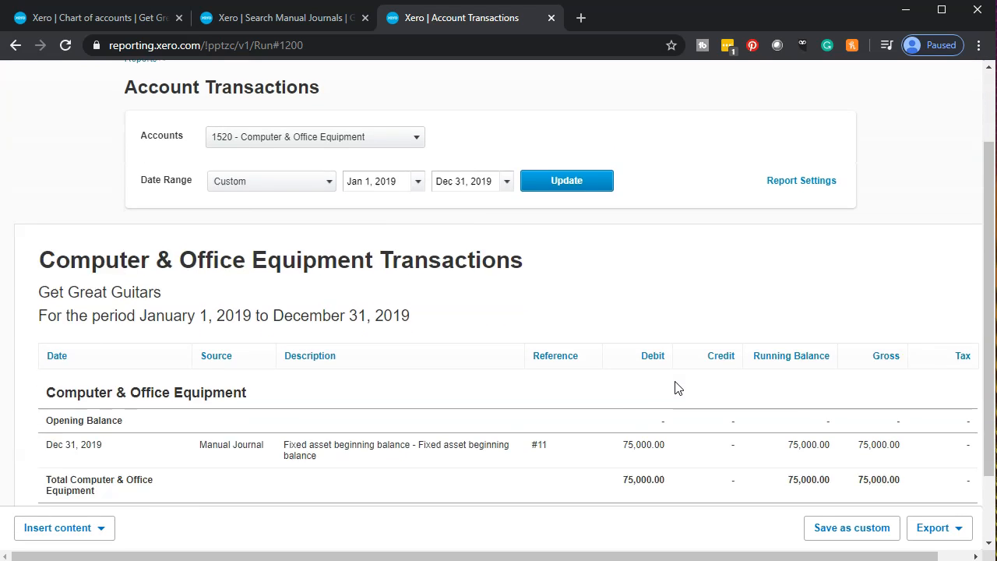
{"action": "left_click", "coordinate": [584, 406]}
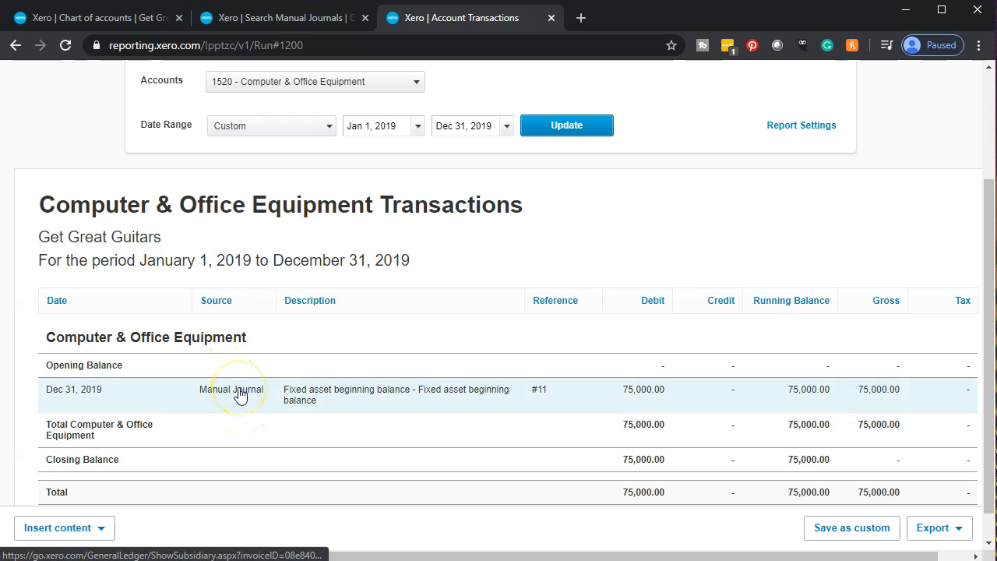
{"action": "scroll", "coordinate": [121, 136], "scroll_direction": "up", "scroll_amount": 2}
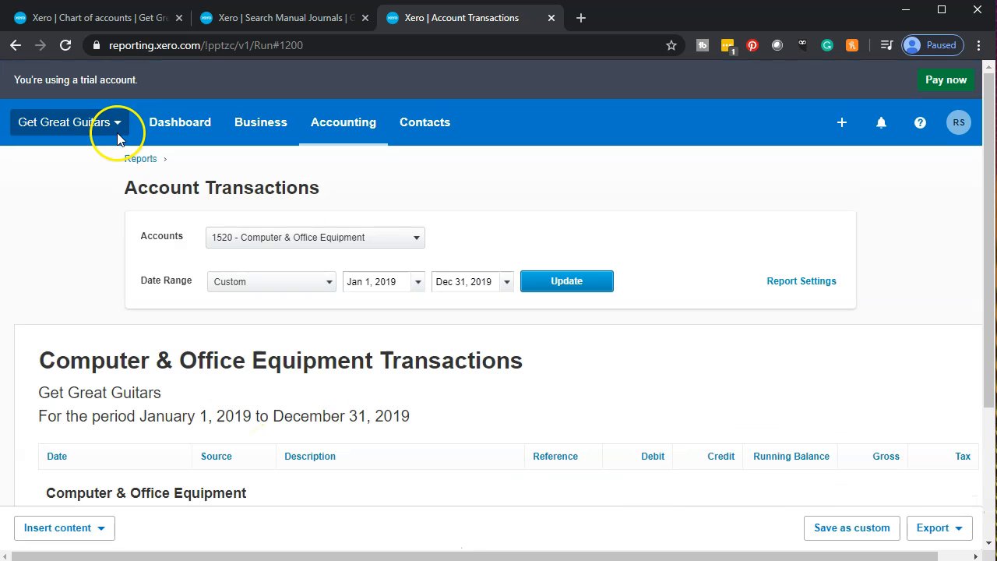
{"action": "left_click", "coordinate": [14, 46]}
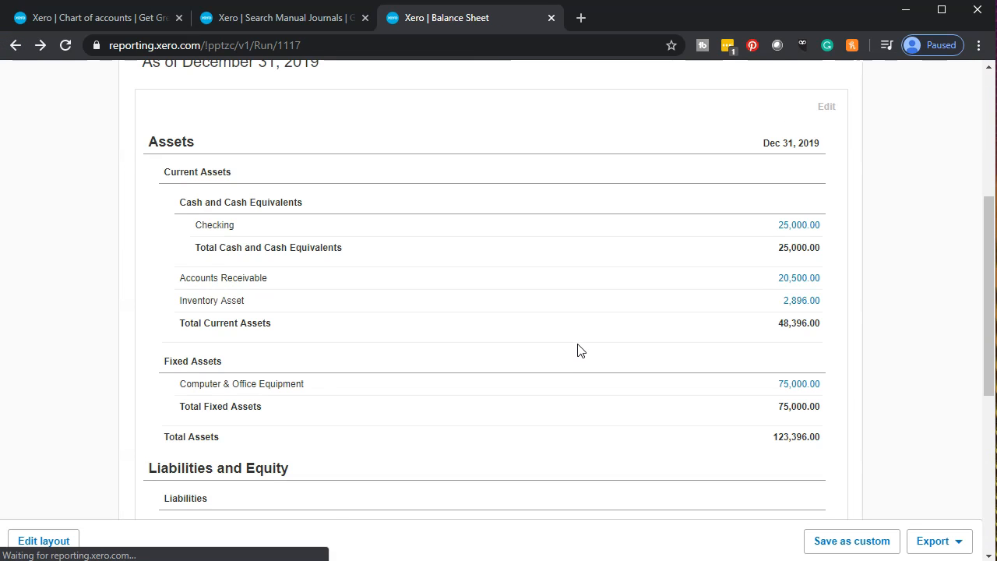
- Review the balance sheet's liabilities and equity, including Retained Earnings, at a larger zoom
{"action": "scroll", "coordinate": [577, 347], "scroll_direction": "down", "scroll_amount": 5}
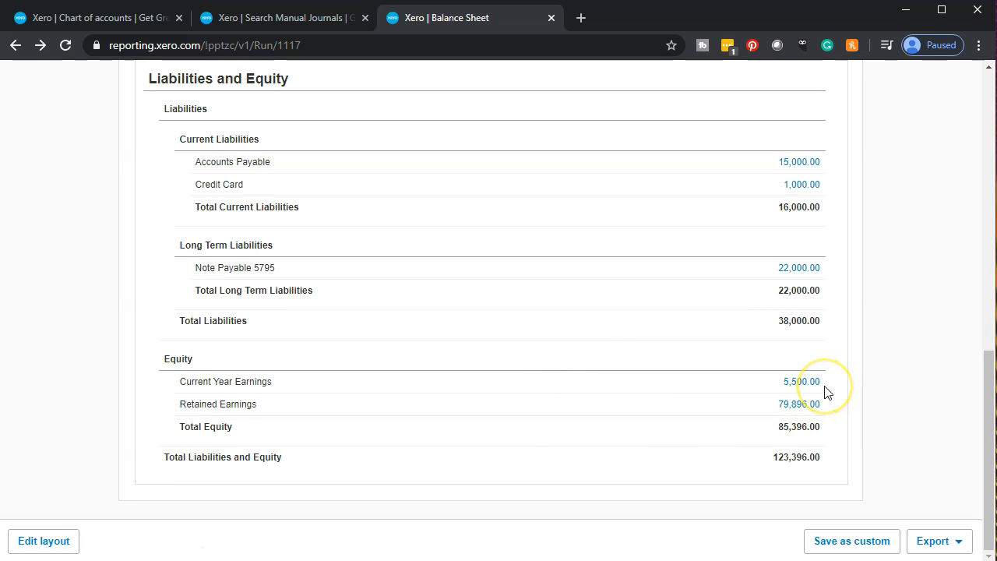
{"action": "left_click", "coordinate": [853, 390]}
{"action": "key", "text": "ctrl+plus"}
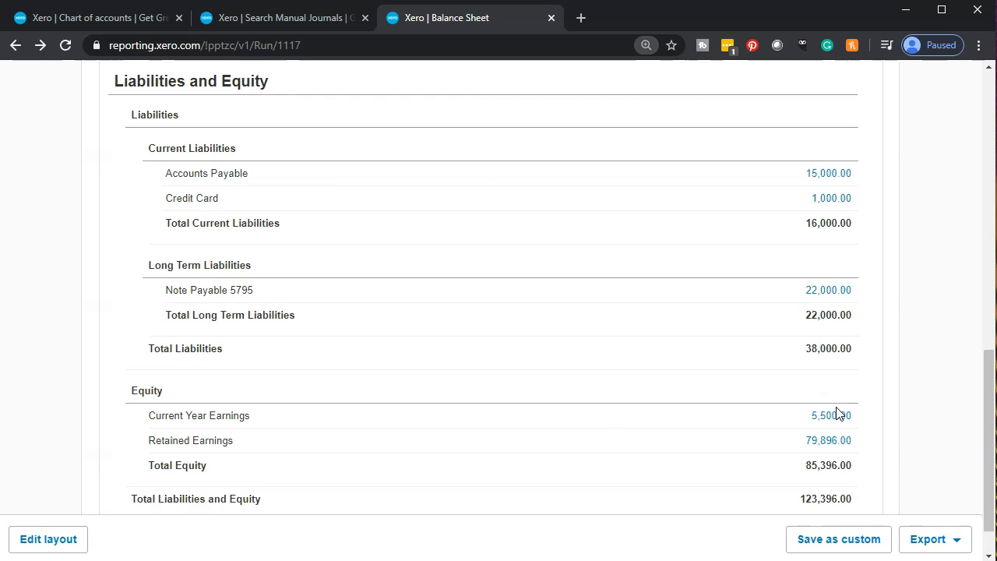
- Return to the Chart of accounts tab and open the Fixed assets page there to review the draft assets
{"action": "left_click", "coordinate": [106, 21]}
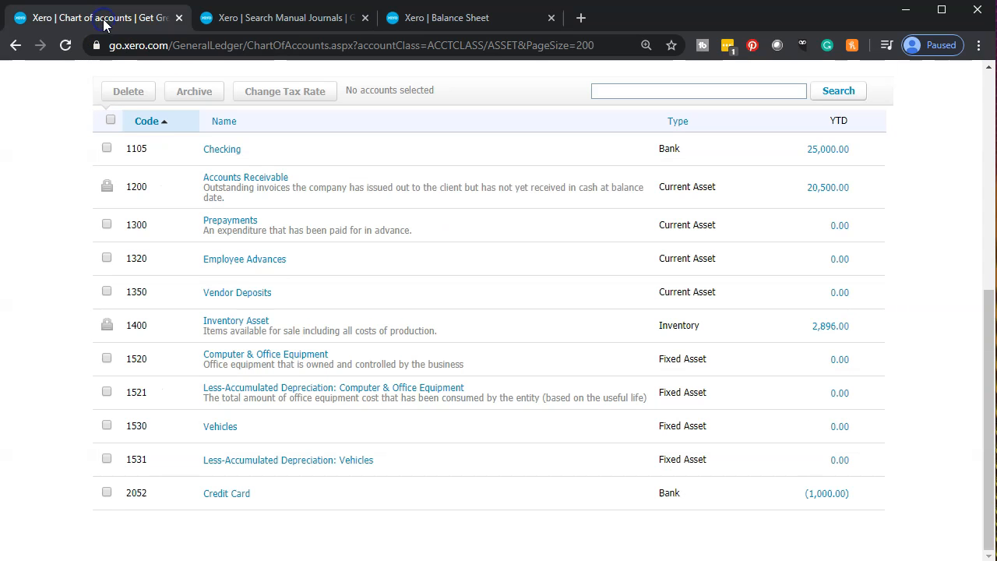
{"action": "scroll", "coordinate": [249, 267], "scroll_direction": "up", "scroll_amount": 5}
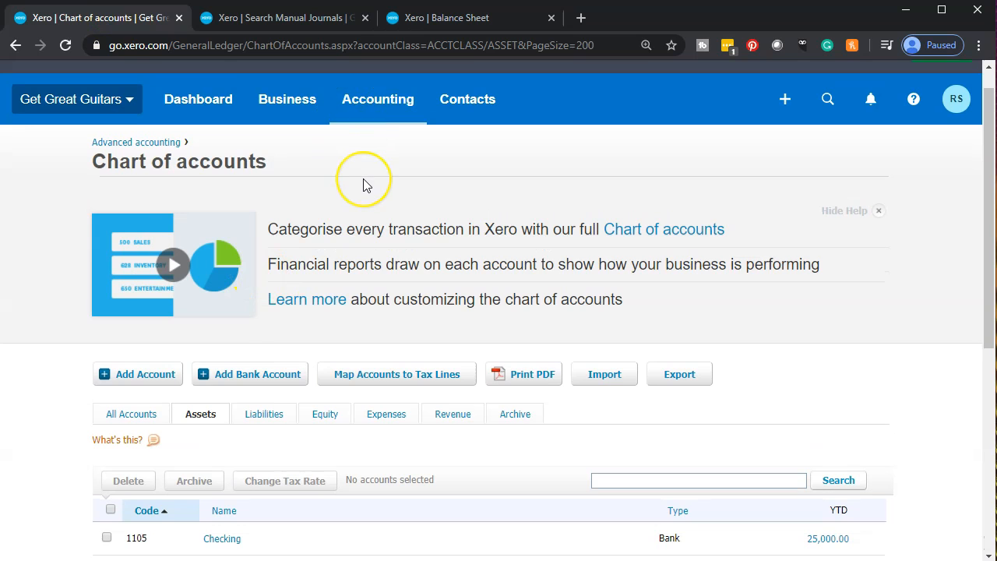
{"action": "key", "text": "ctrl+minus"}
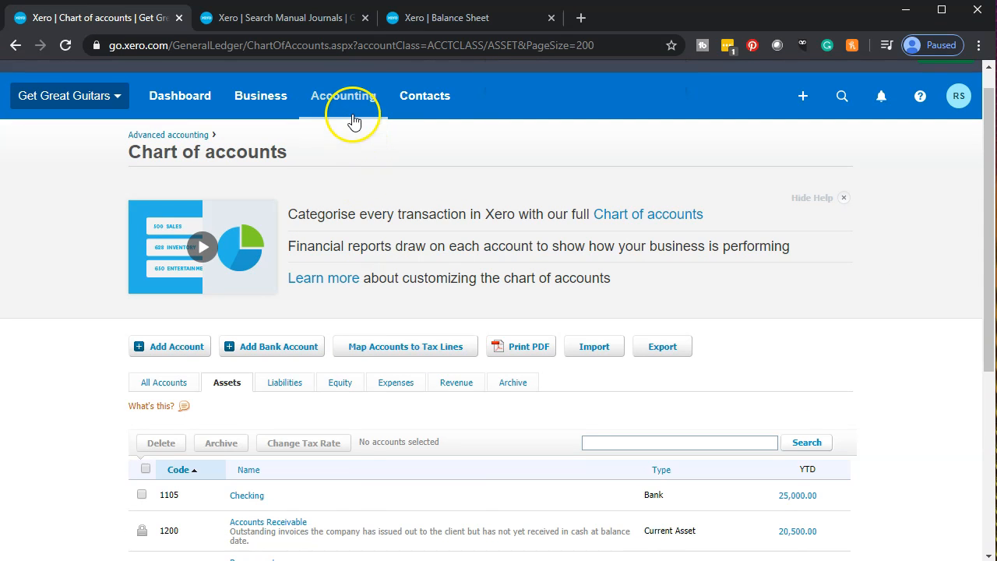
{"action": "left_click", "coordinate": [345, 105]}
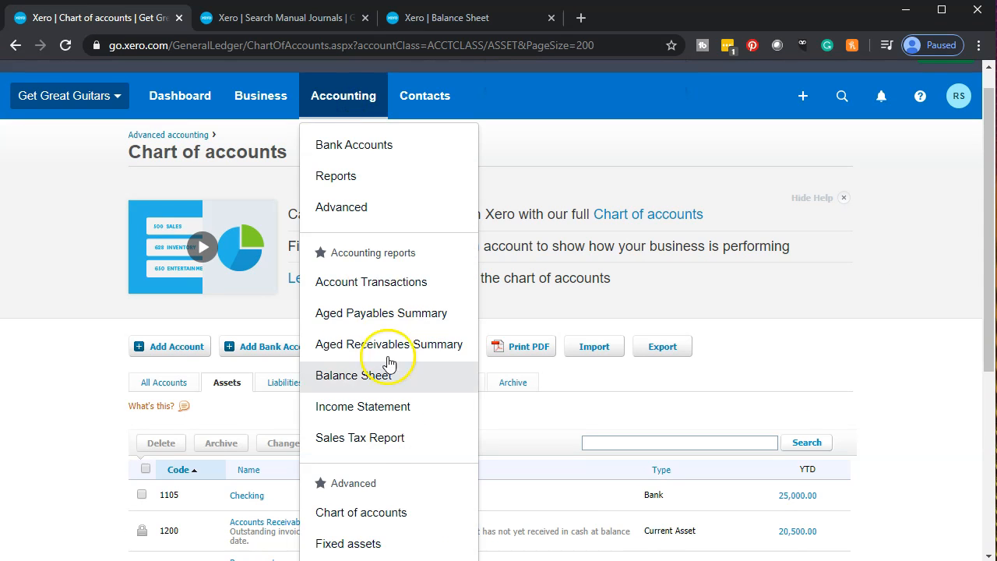
{"action": "left_click", "coordinate": [391, 542]}
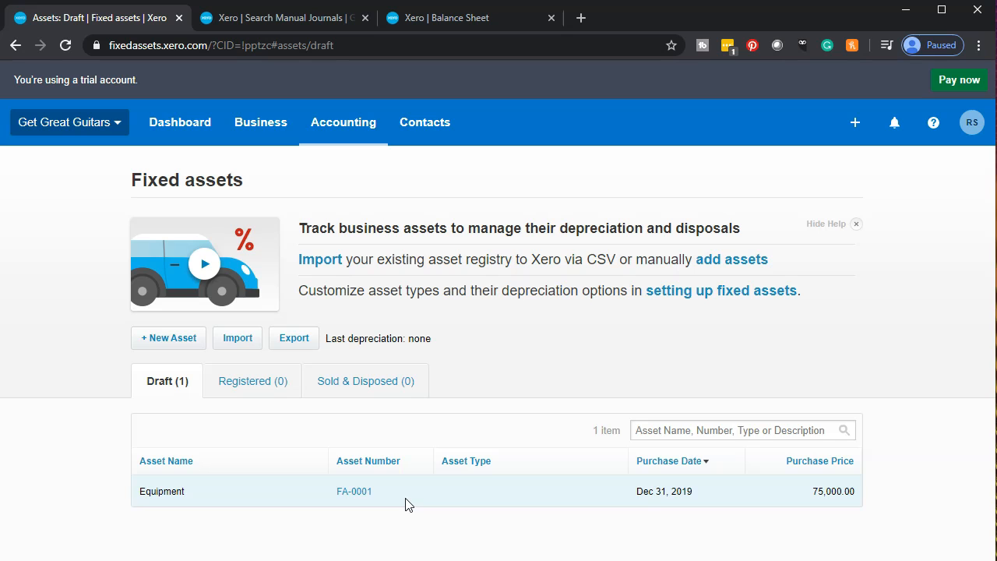
{"action": "left_click", "coordinate": [424, 532]}
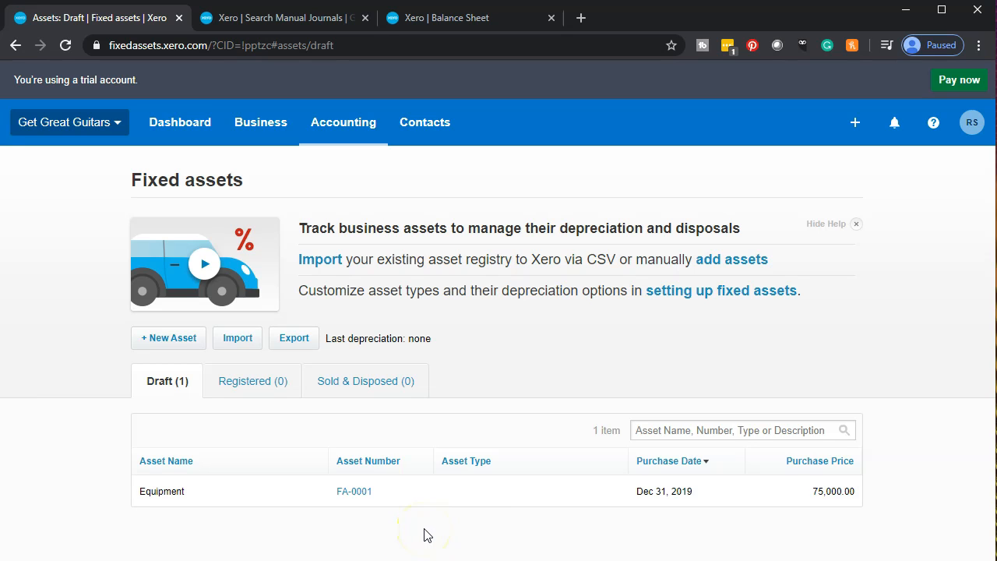